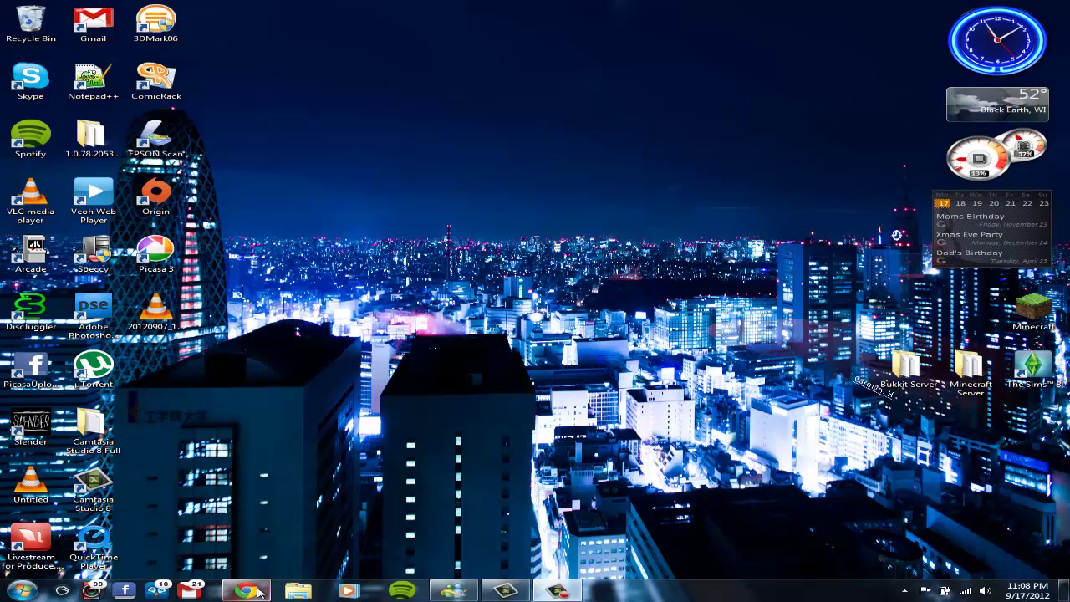
Sort the YouTube channel's uploads by Most popular and open 'How To Stream Your Desktop Live'
left_click(257, 590)
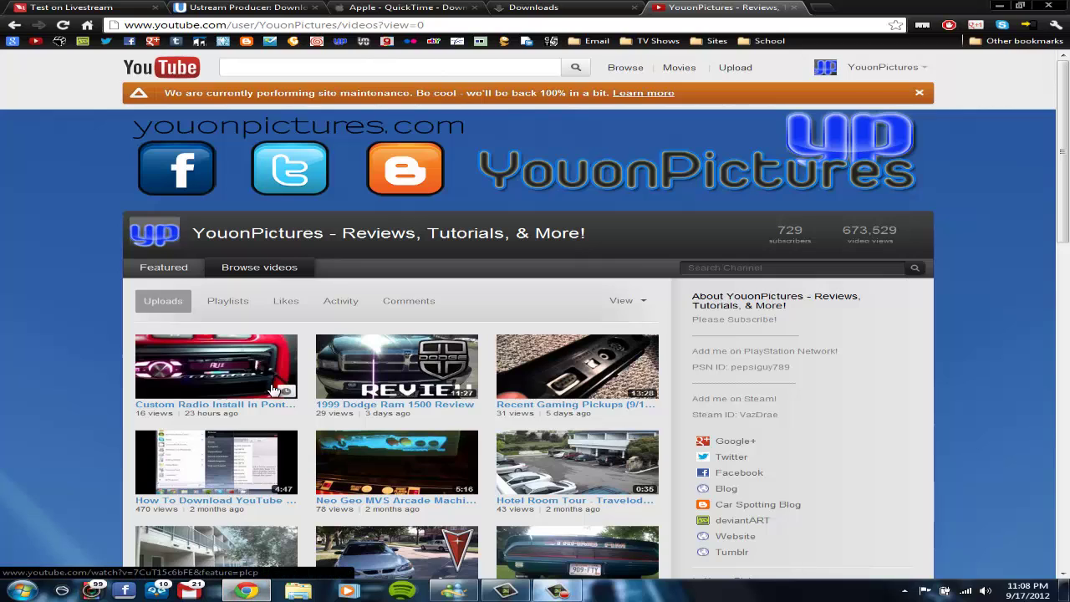
left_click(623, 301)
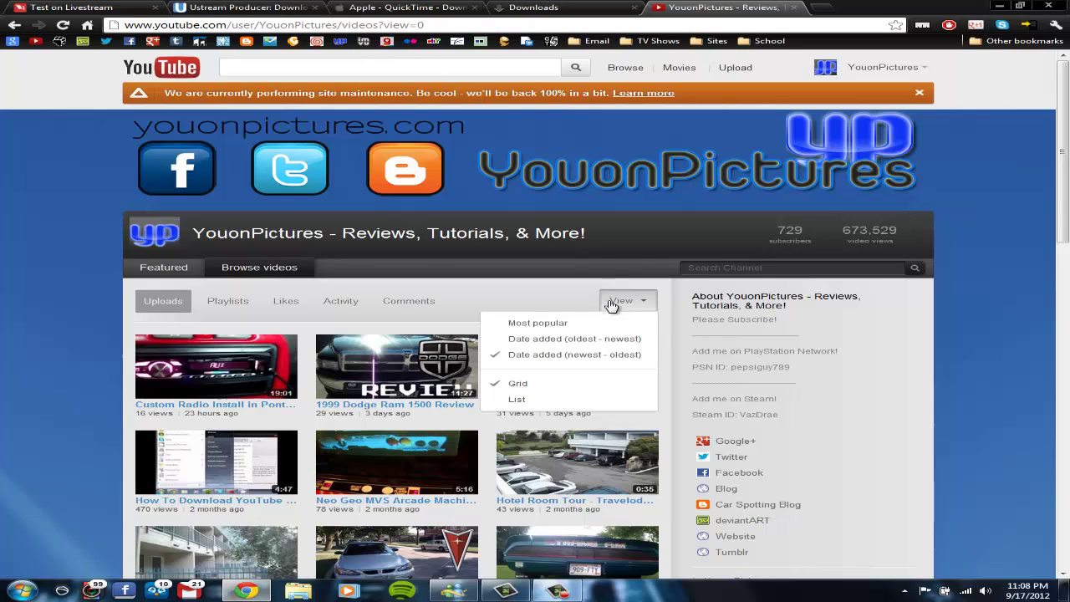
left_click(568, 324)
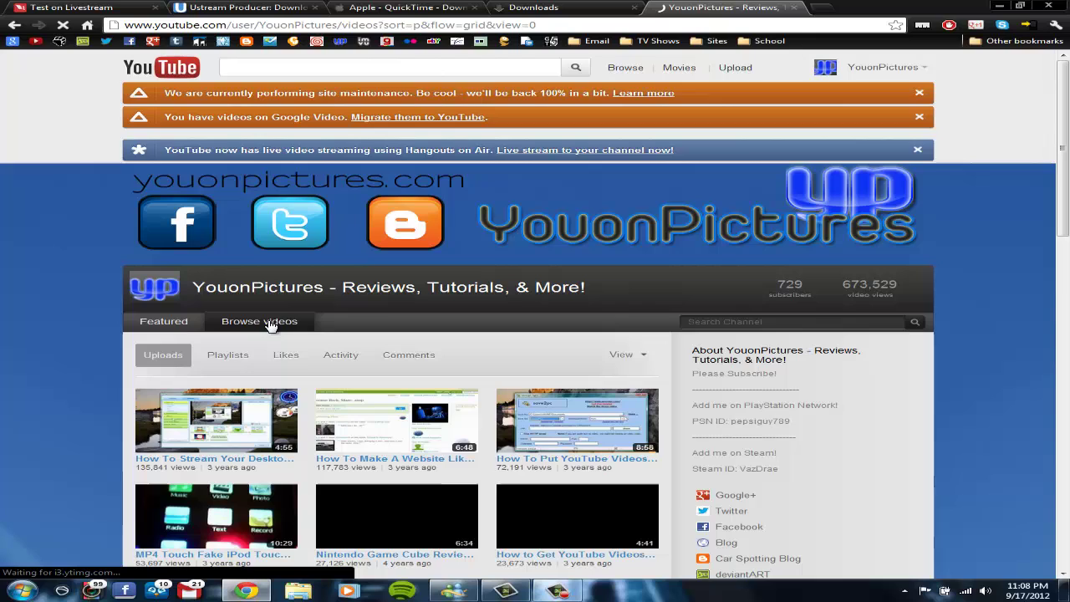
scroll(134, 374, "down", 2)
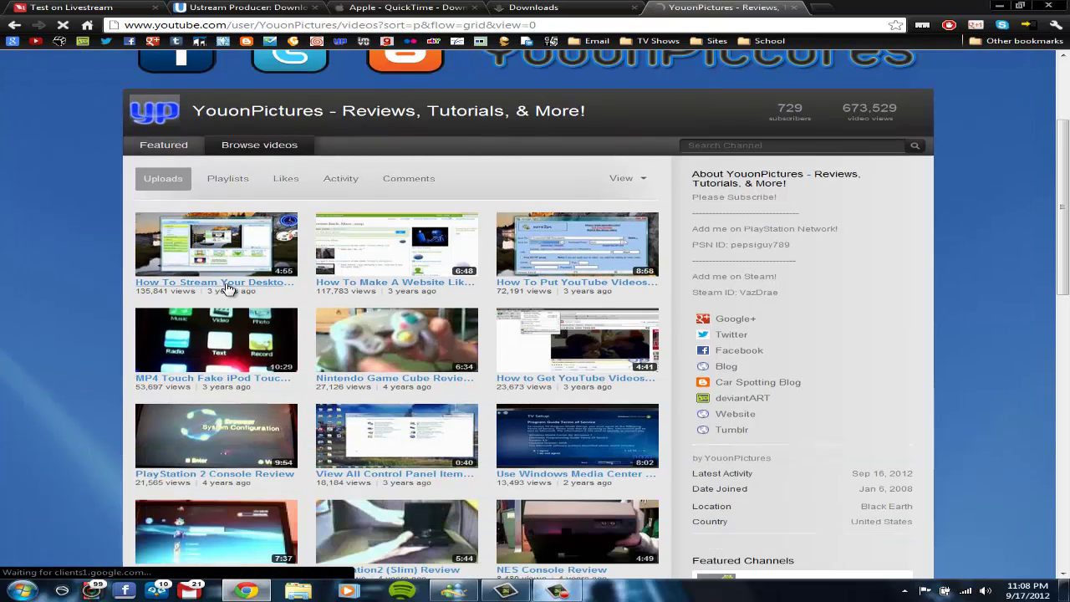
left_click(226, 284)
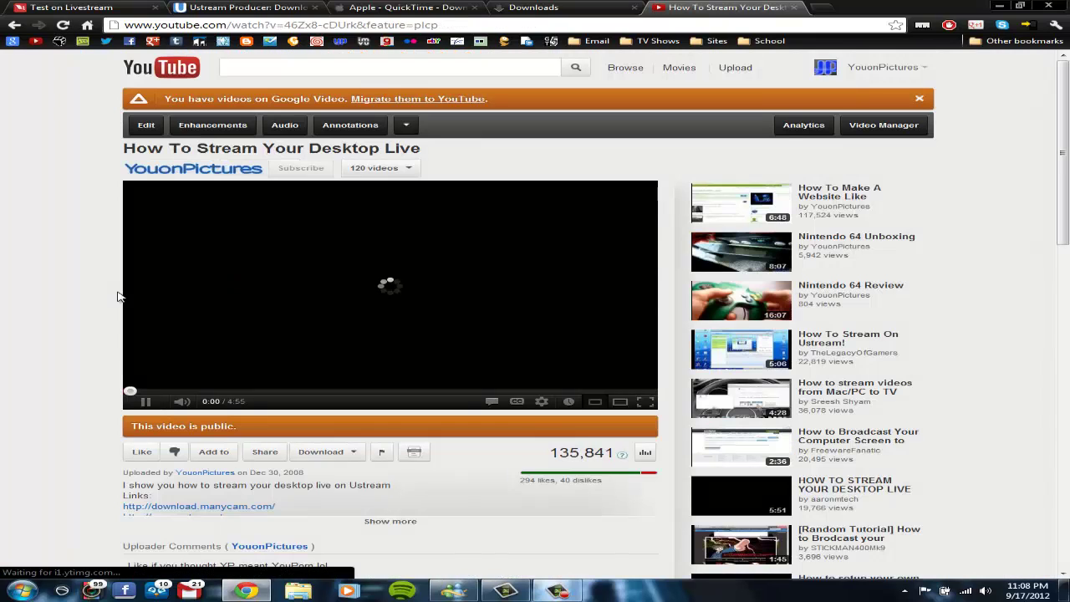
Pause the video, highlight its upload date Dec 30, 2008, and scroll through the comments
left_click(318, 368)
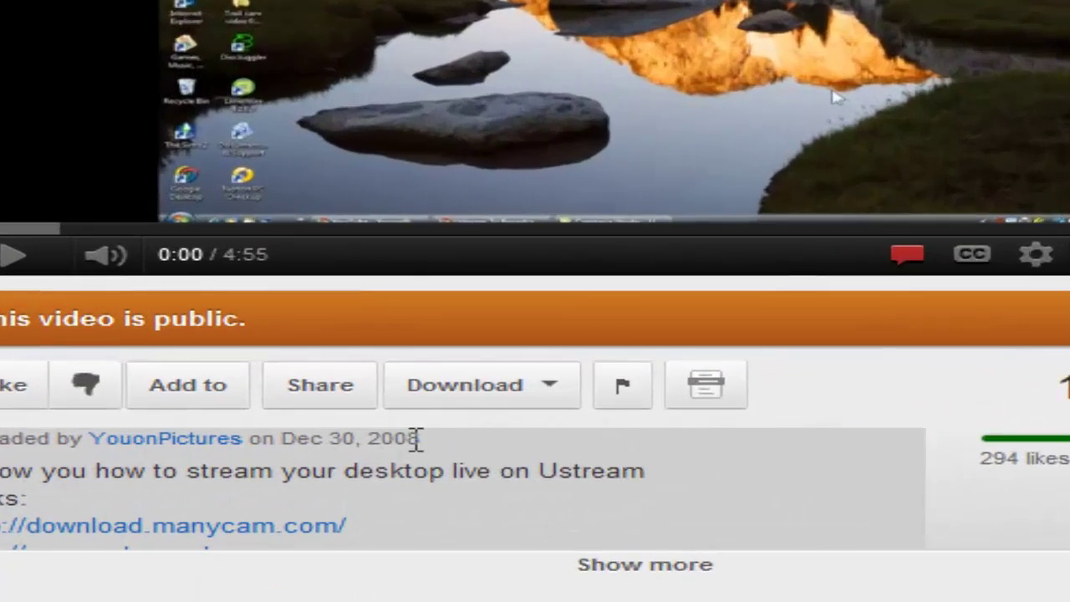
left_click_drag(303, 472, 253, 473)
left_click_drag(311, 420, 297, 420)
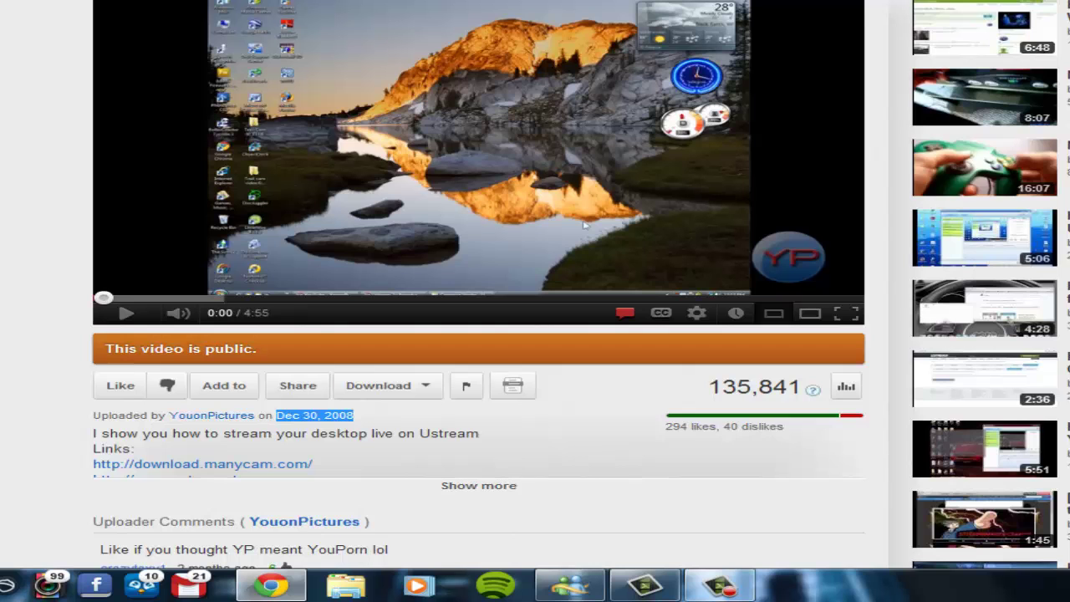
scroll(67, 158, "down", 7)
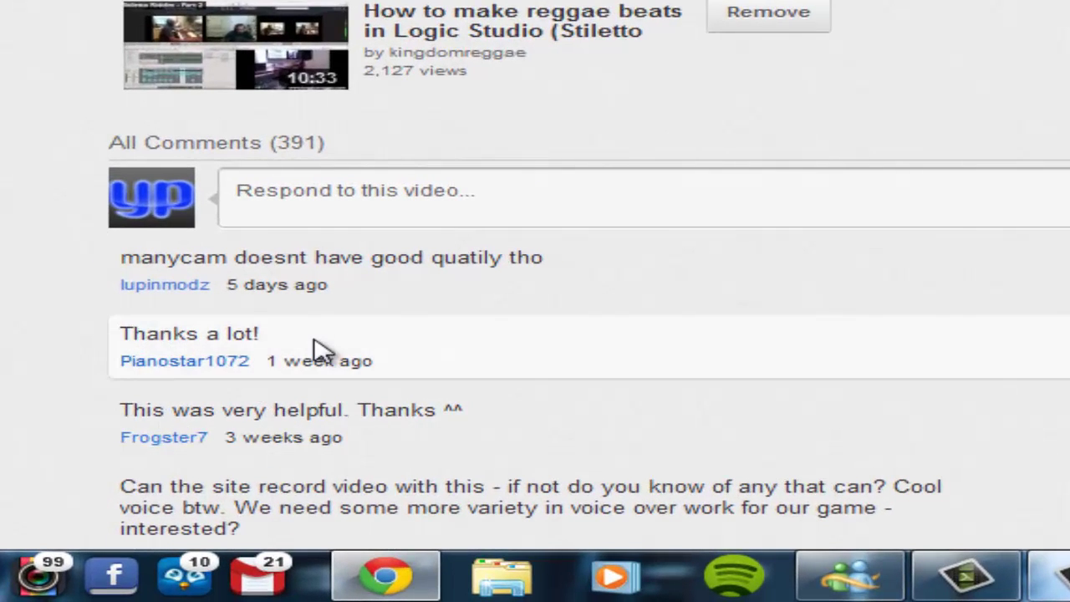
scroll(343, 310, "down", 5)
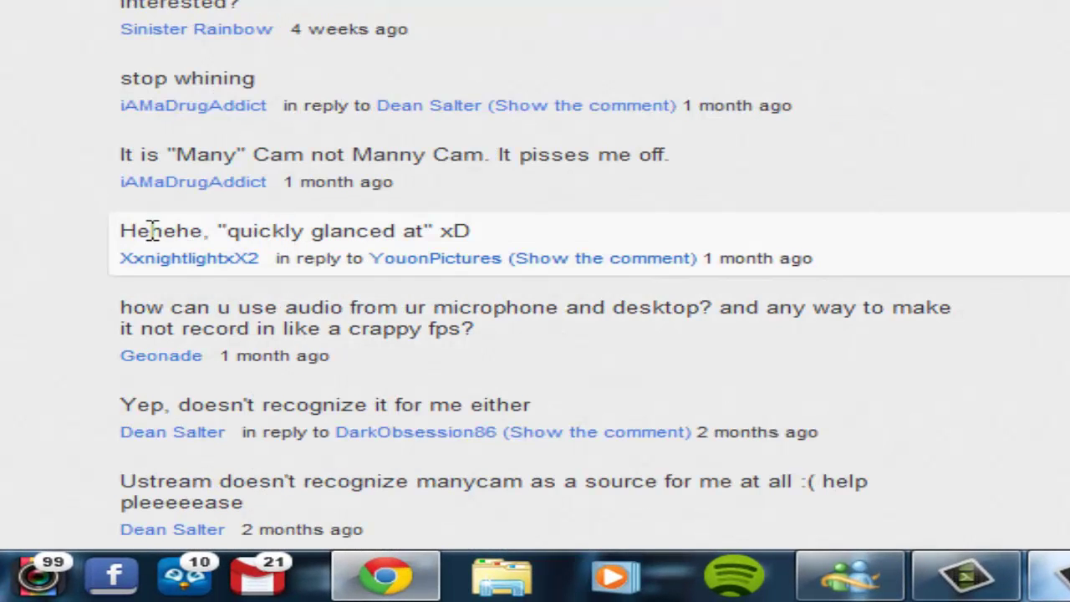
scroll(690, 165, "up", 1)
scroll(694, 169, "up", 15)
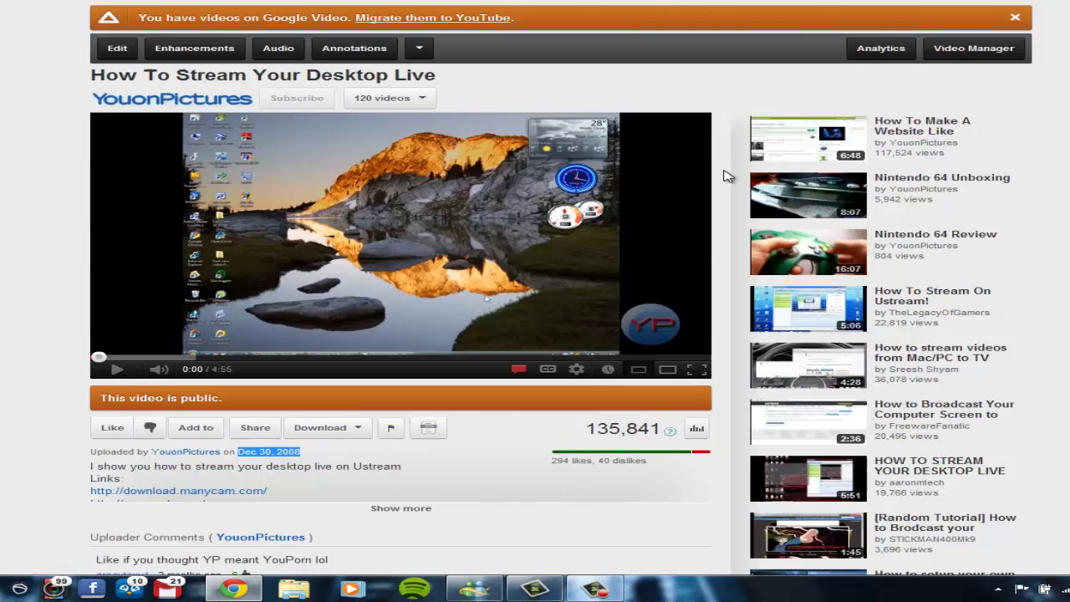
Switch to the Ustream Producer page and highlight its 'Stream Like a Pro' heading
key("super+d")
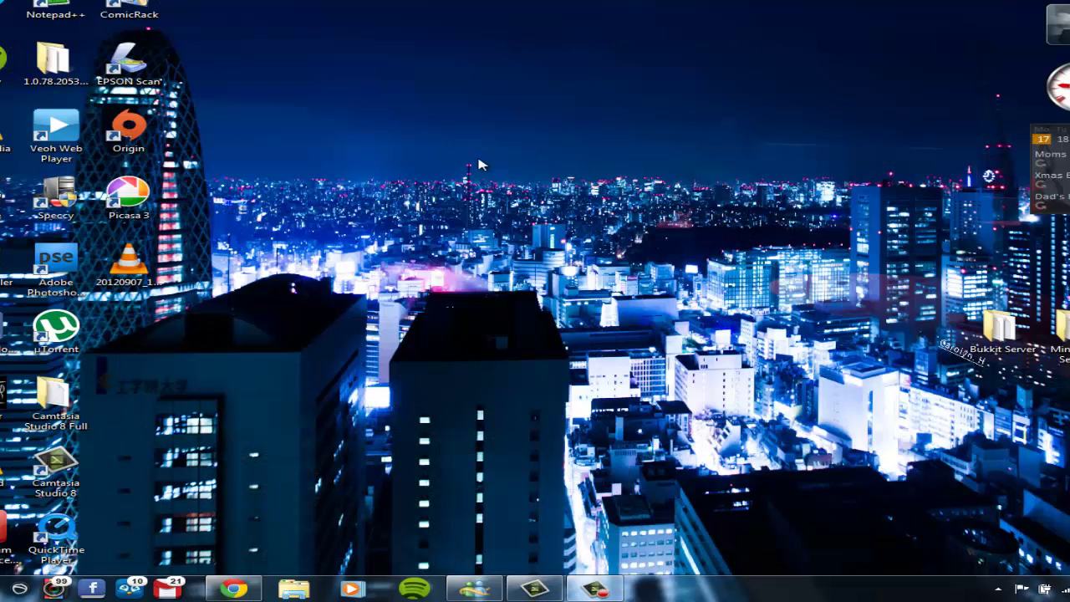
key("super+d")
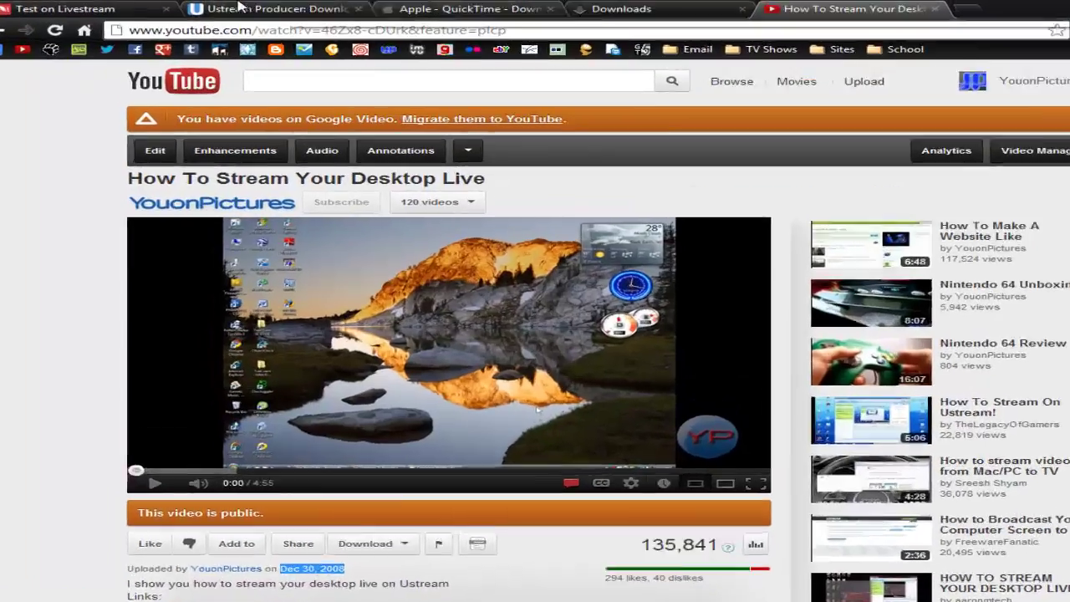
left_click(241, 8)
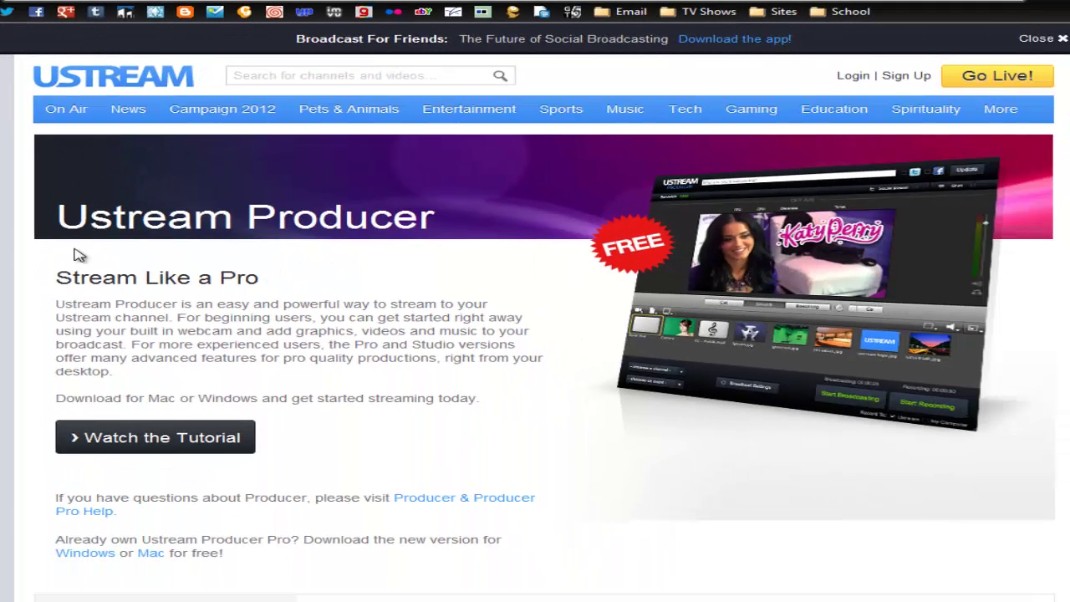
triple_click(304, 277)
left_click(494, 293)
Compare the Pro and Studio prices in the pricing table, highlighting the $549 Studio price
scroll(341, 311, "down", 2)
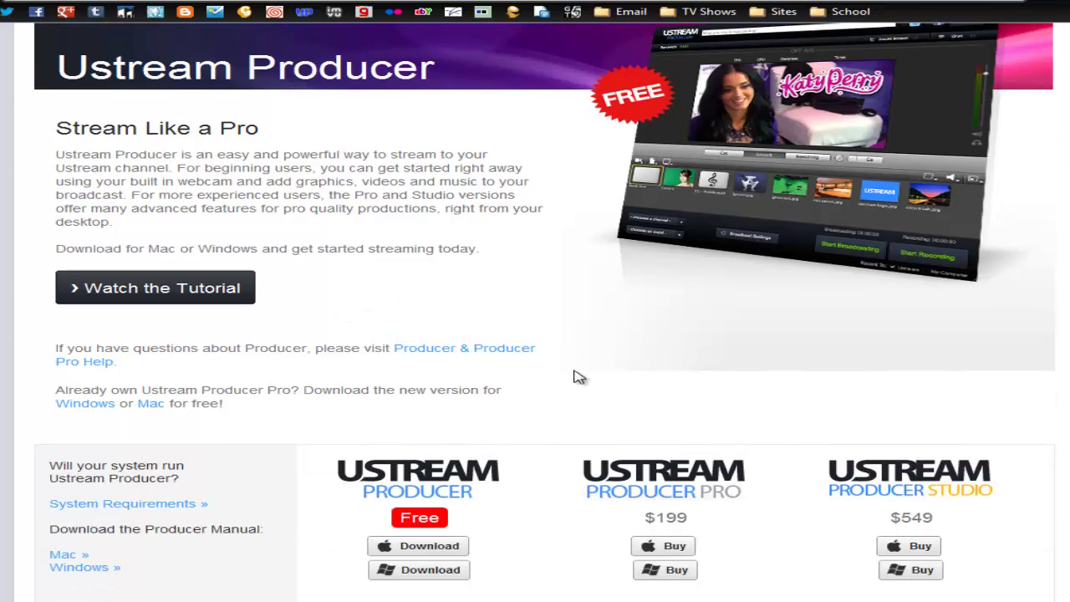
left_click_drag(613, 545, 953, 510)
left_click(985, 539)
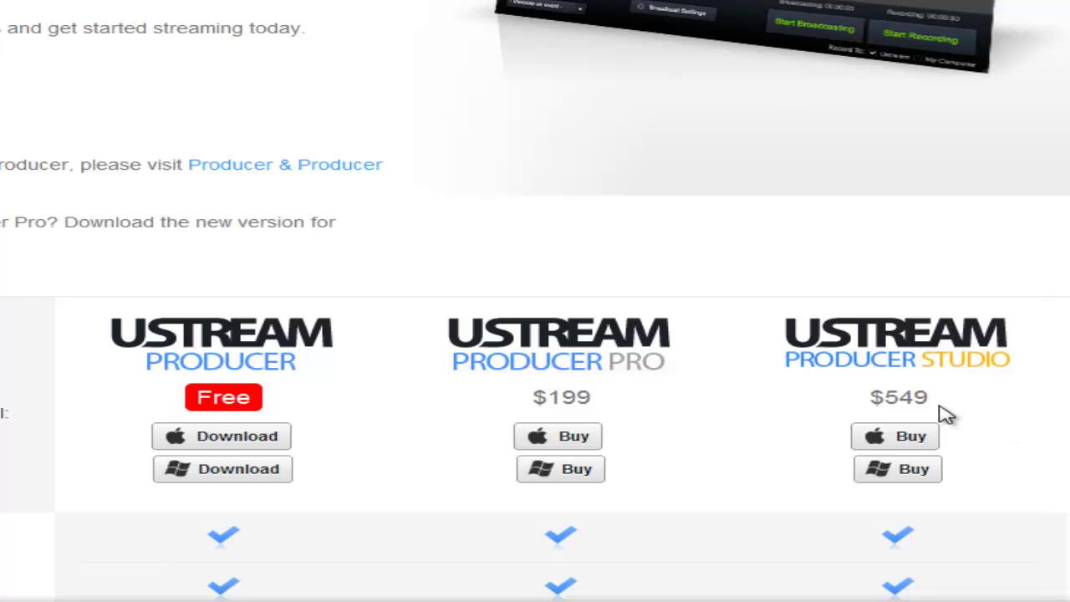
left_click_drag(928, 398, 850, 394)
left_click(828, 410)
Download the free Windows version of Ustream Producer
scroll(120, 397, "down", 1)
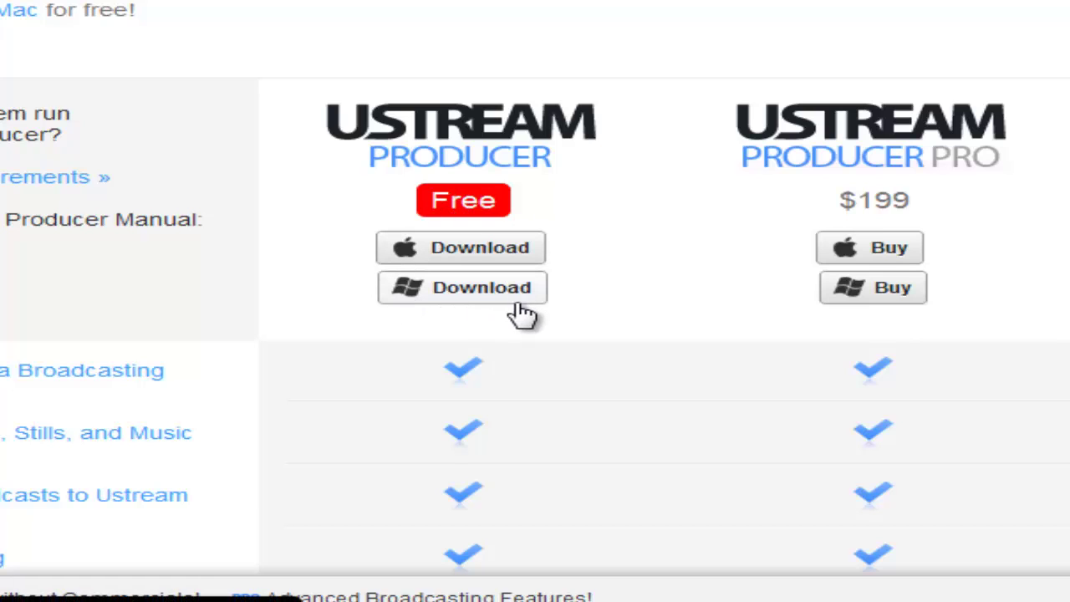
left_click(490, 297)
scroll(251, 287, "down", 3)
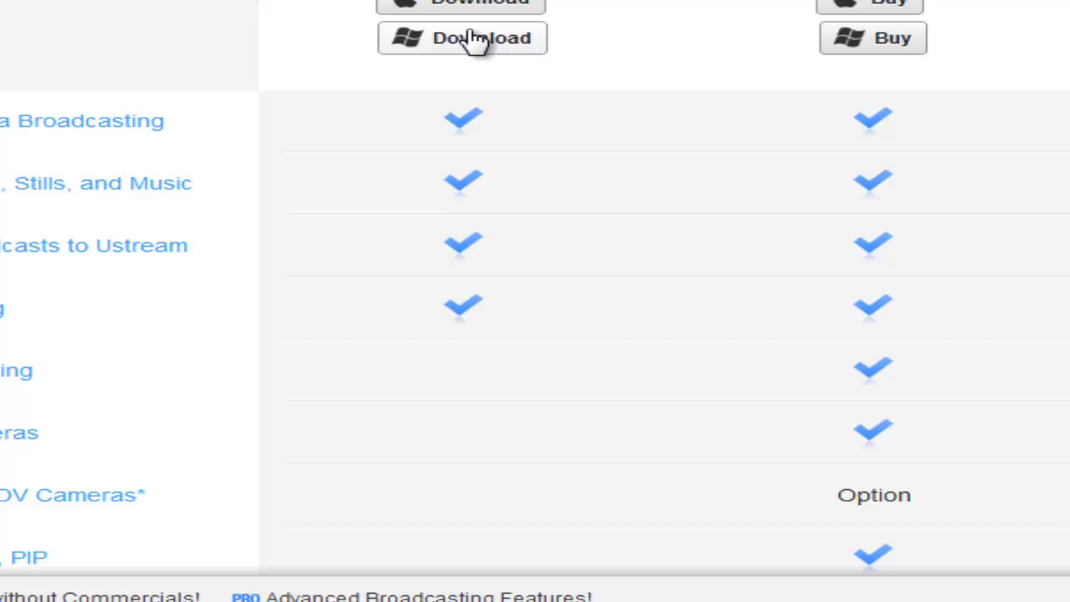
left_click(436, 46)
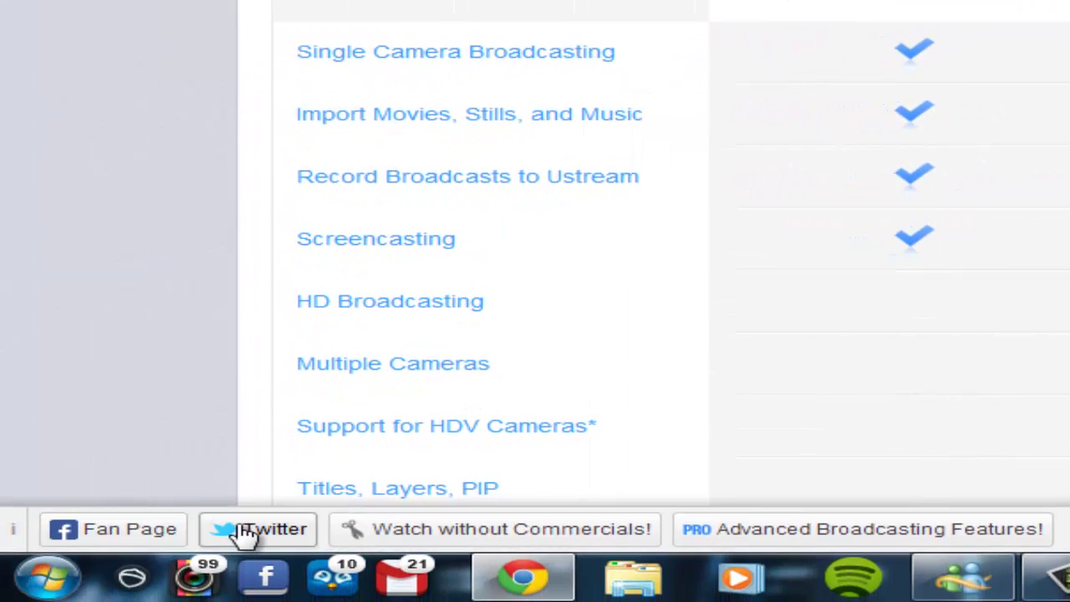
Scroll through the feature list and highlight the Screencasting feature heading
scroll(646, 334, "down", 2)
scroll(744, 320, "down", 6)
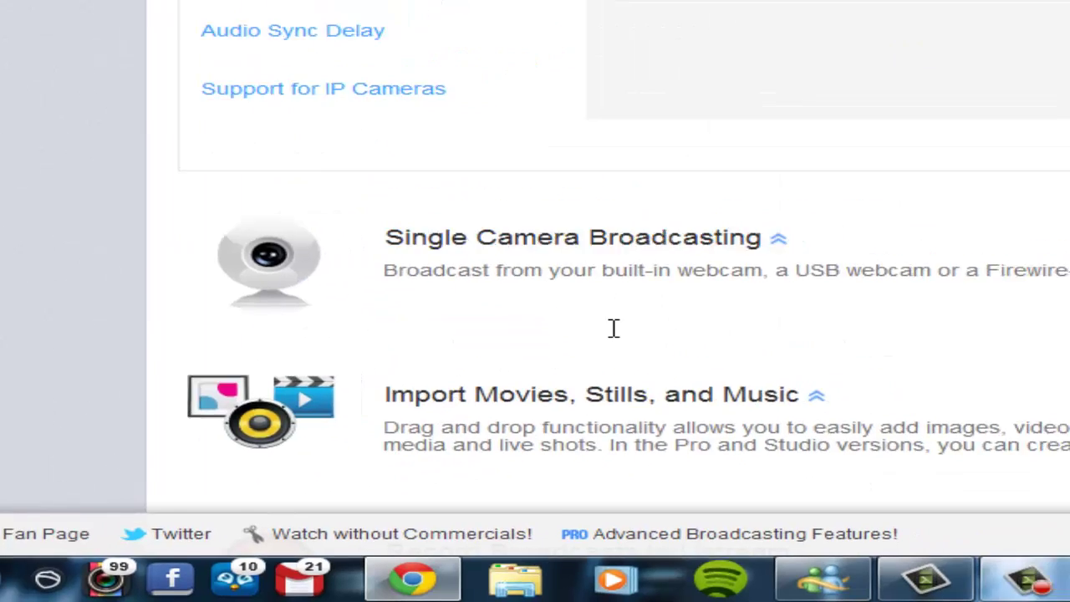
scroll(744, 320, "up", 6)
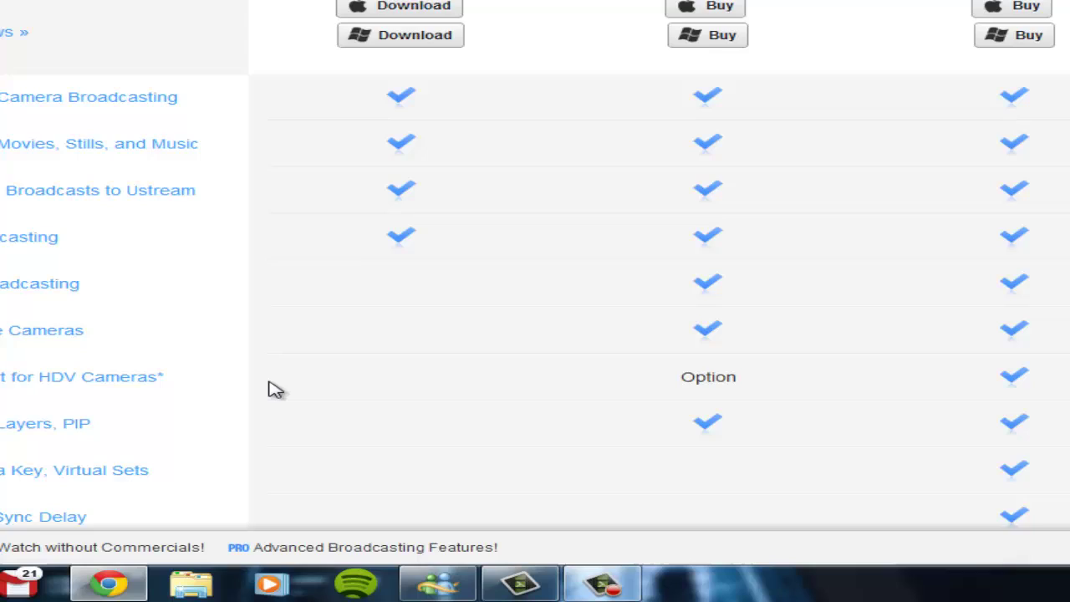
scroll(270, 387, "down", 4)
scroll(272, 381, "down", 4)
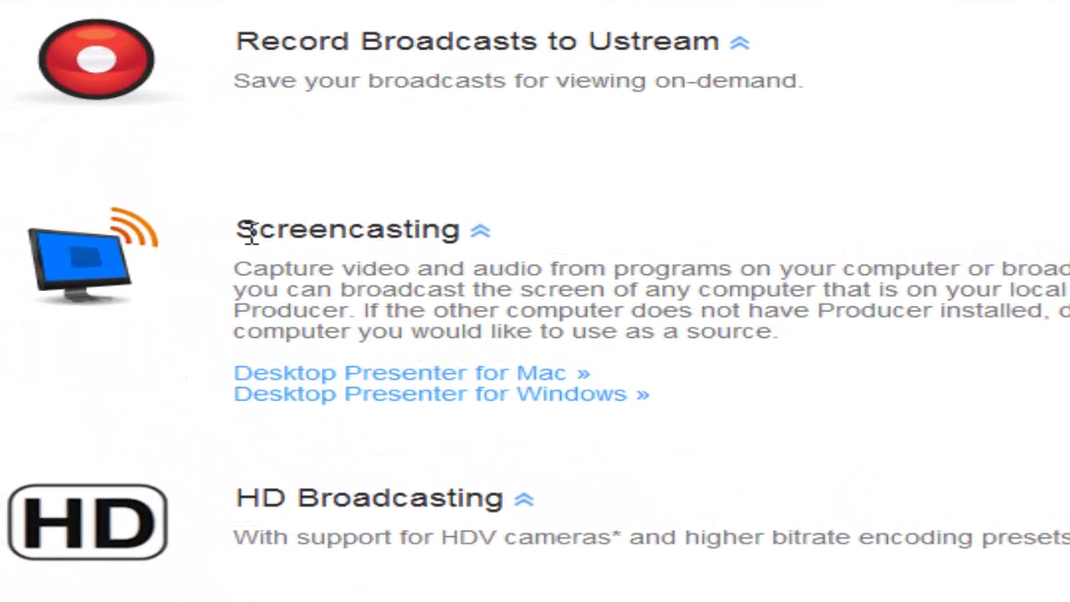
left_click_drag(250, 232, 499, 237)
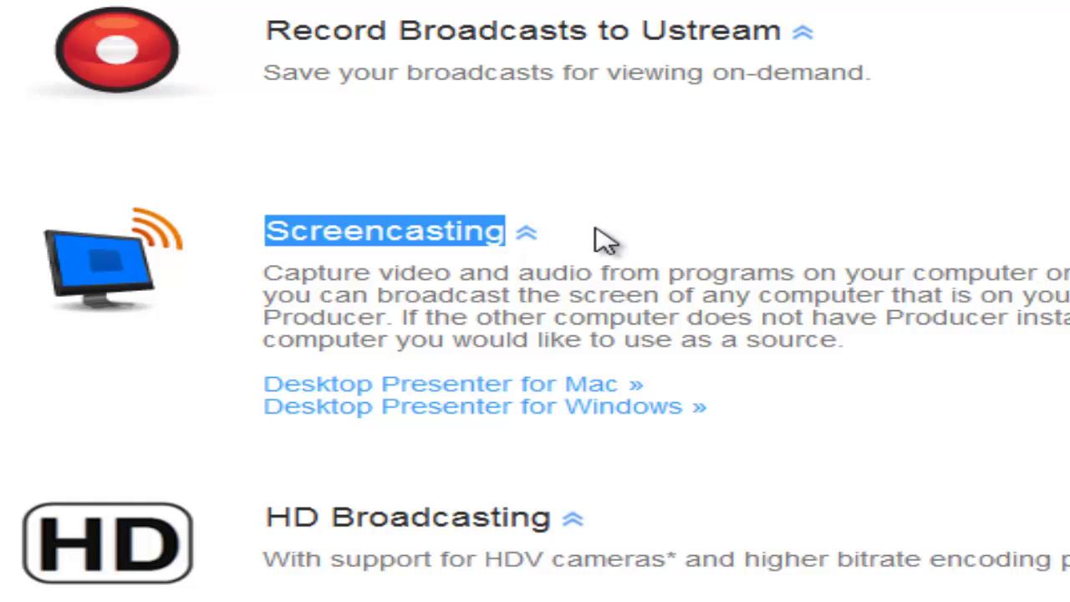
left_click(603, 240)
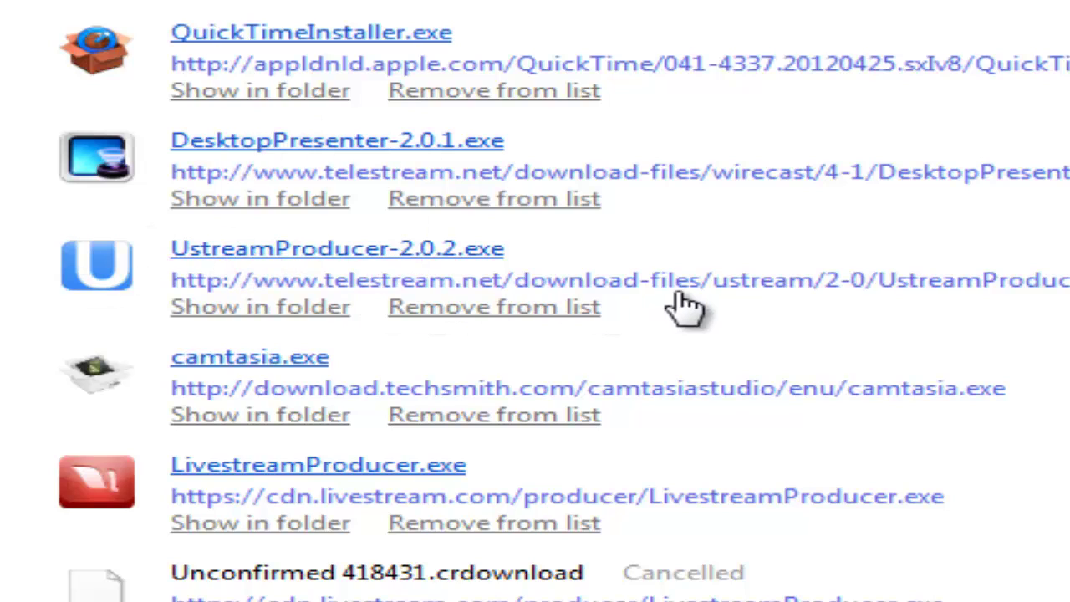
Quit the Ustream Producer repair-or-remove wizard, confirm the exit, and close the Installation Interrupted window
left_click(500, 248)
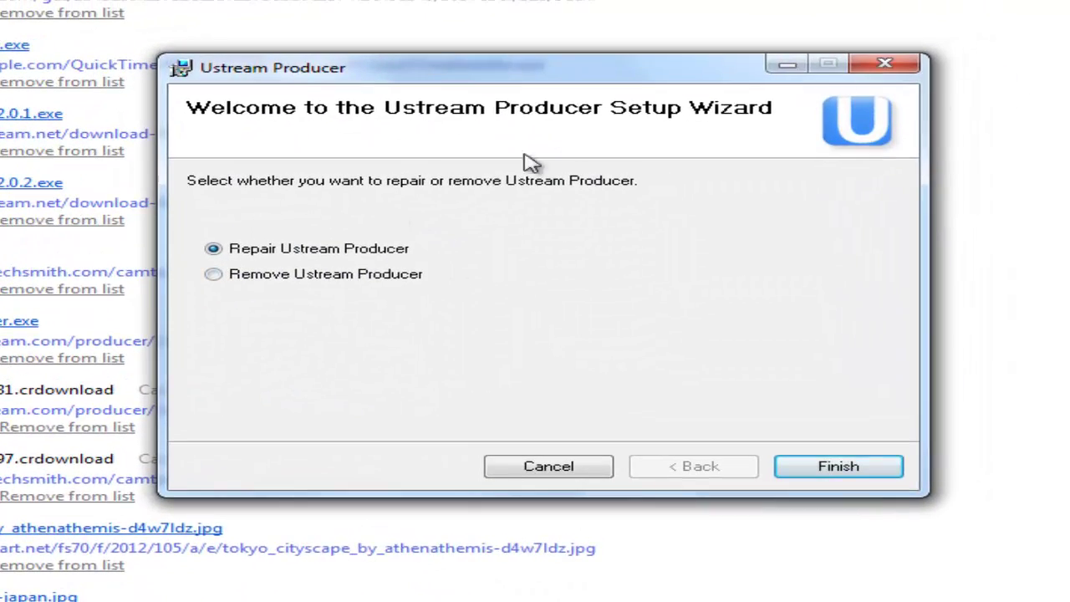
left_click(885, 63)
left_click(590, 314)
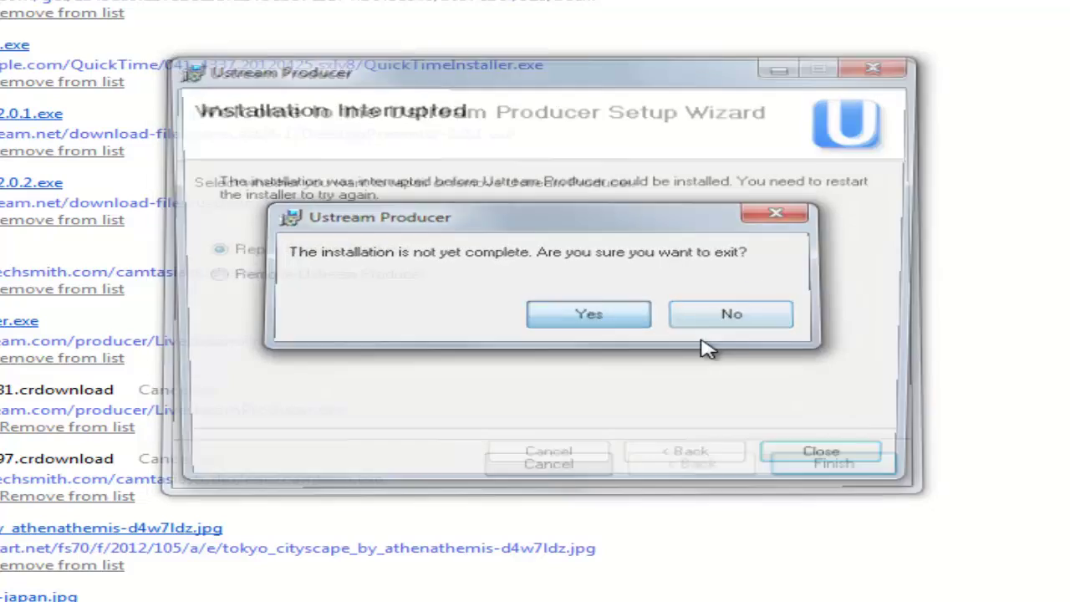
left_click(886, 65)
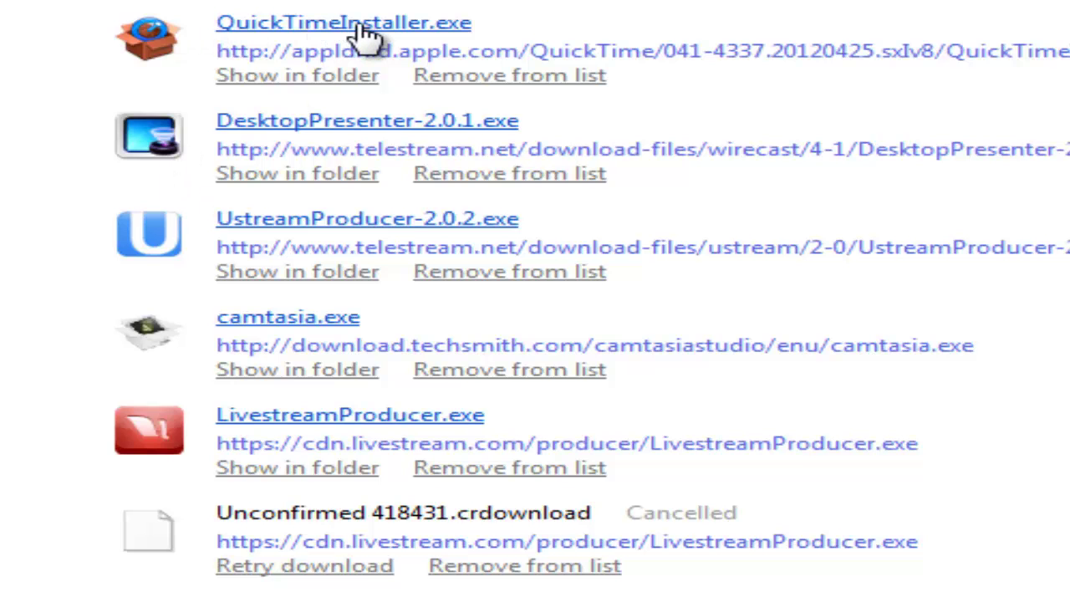
left_click_drag(359, 33, 781, 98)
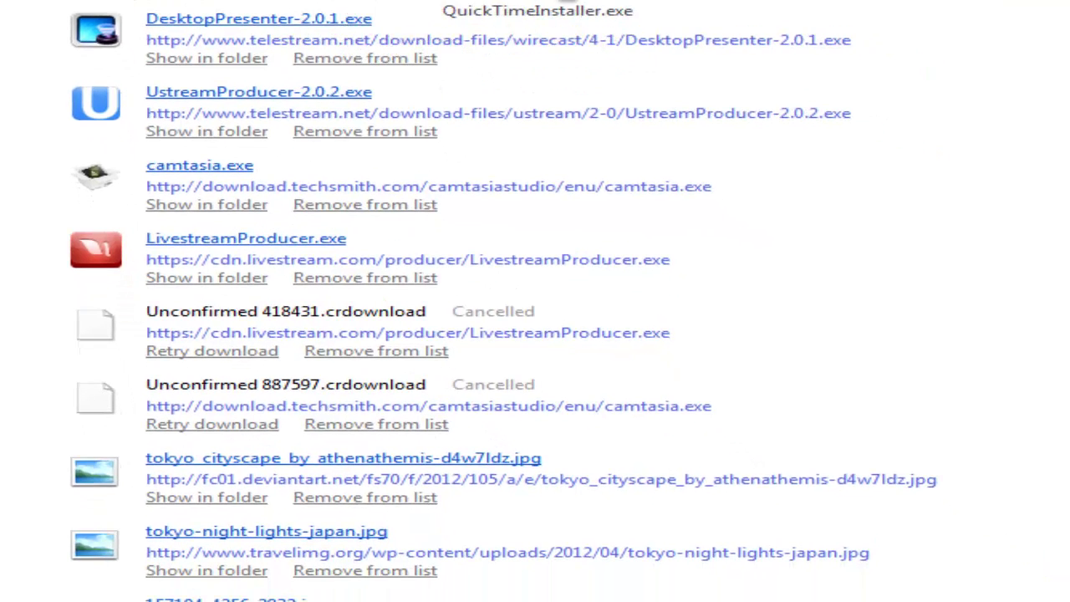
left_click_drag(552, 13, 119, 72)
scroll(150, 109, "up", 1)
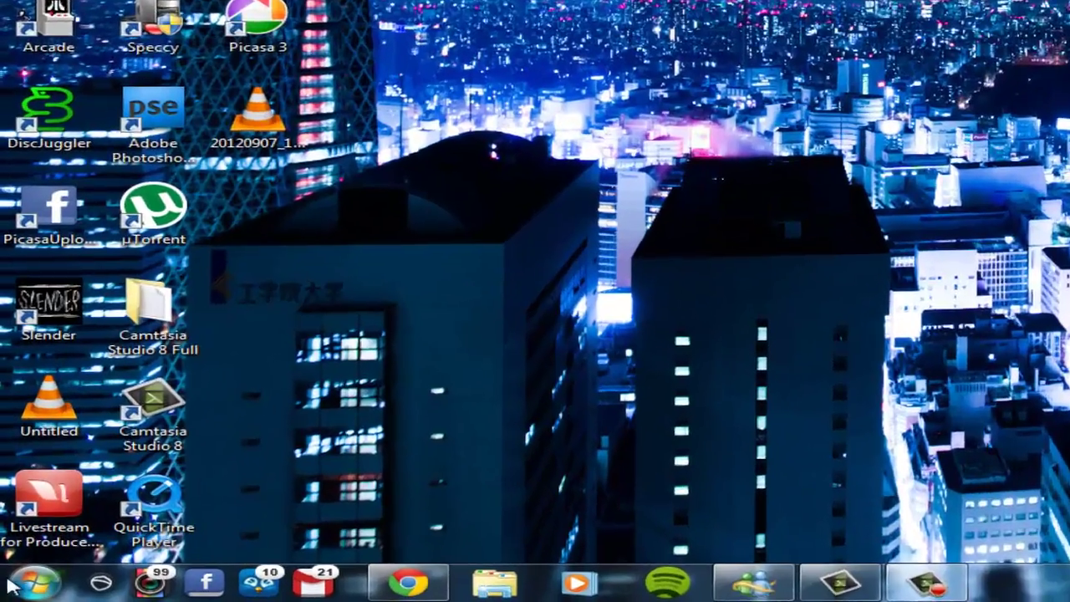
Launch Ustream Producer from Start > All Programs > Ustream
left_click(17, 590)
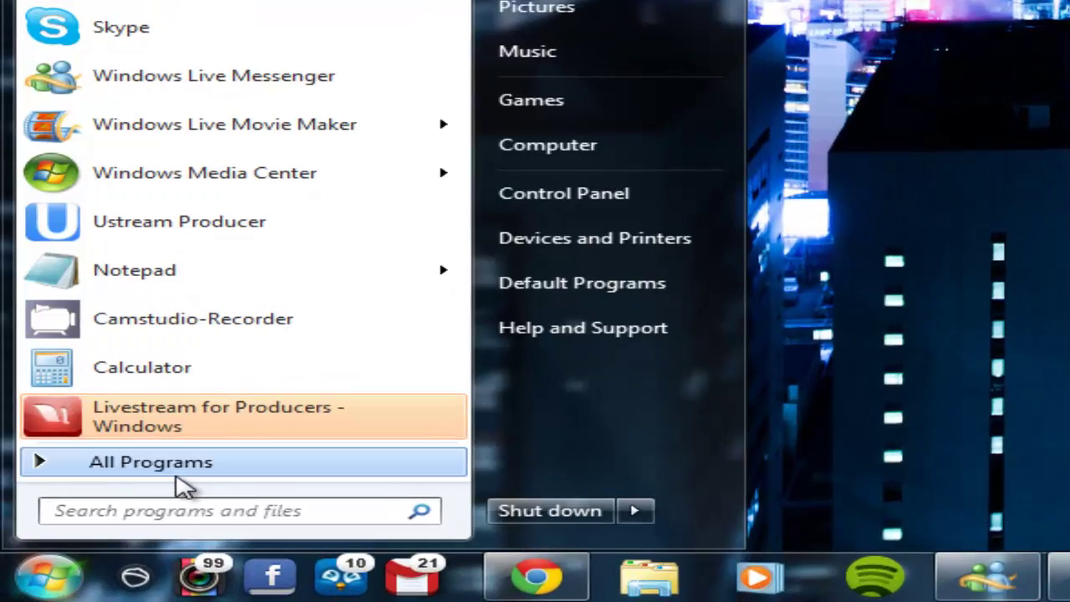
left_click(180, 473)
scroll(187, 382, "down", 6)
scroll(190, 380, "down", 12)
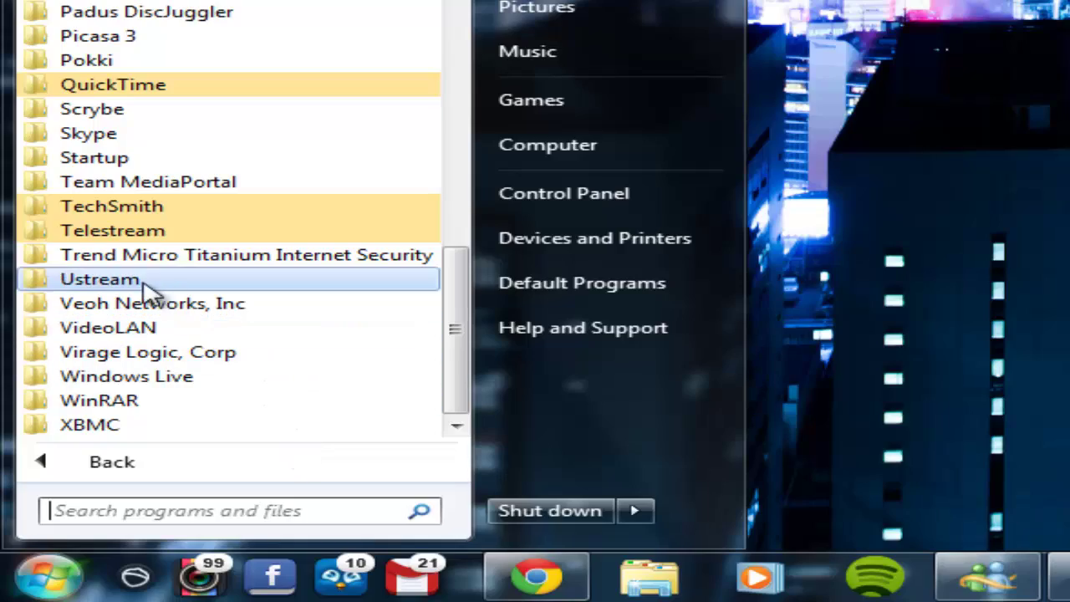
left_click(142, 281)
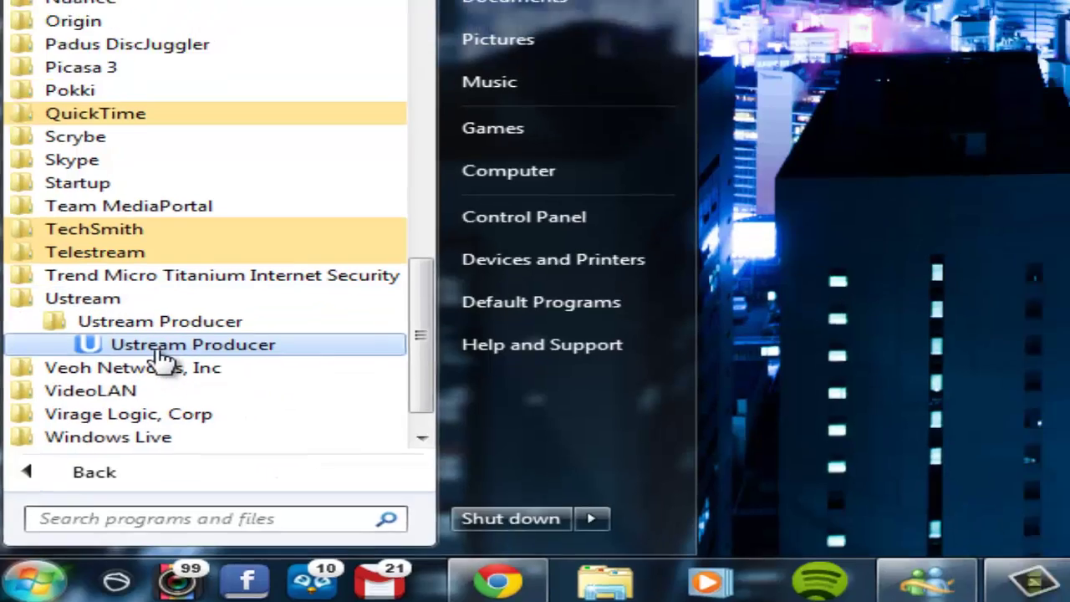
left_click(161, 346)
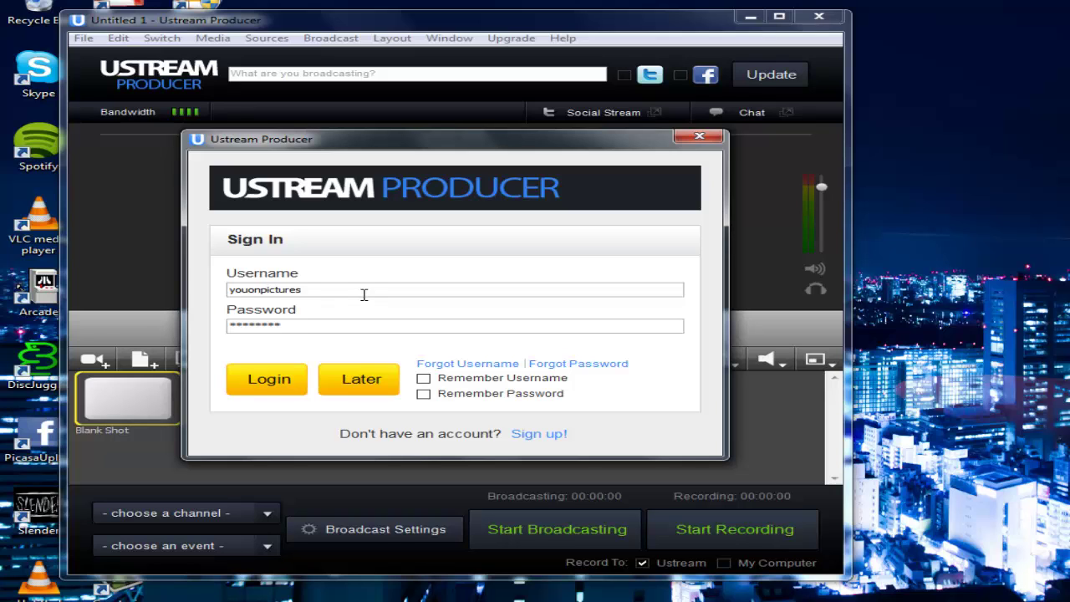
Log in with the filled-in credentials and make the Camera shot the live preview
key("Return")
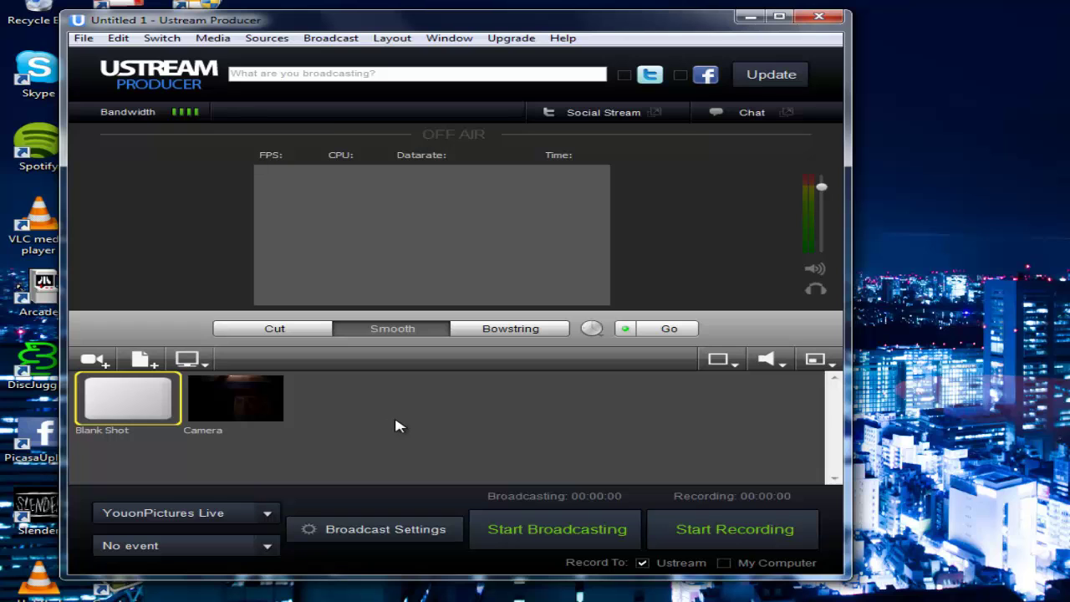
left_click(241, 403)
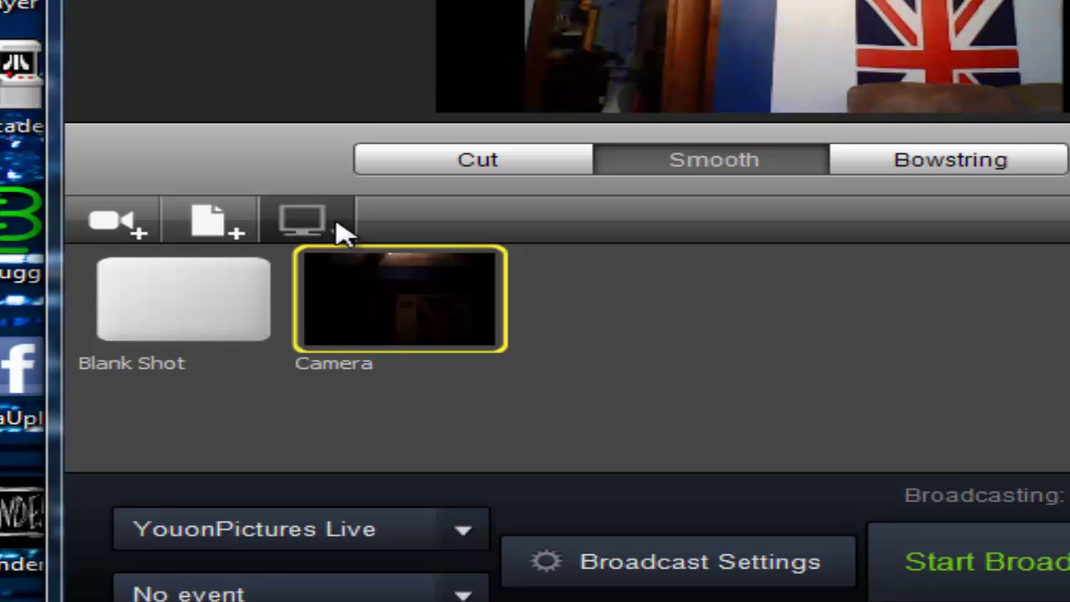
left_click(350, 224)
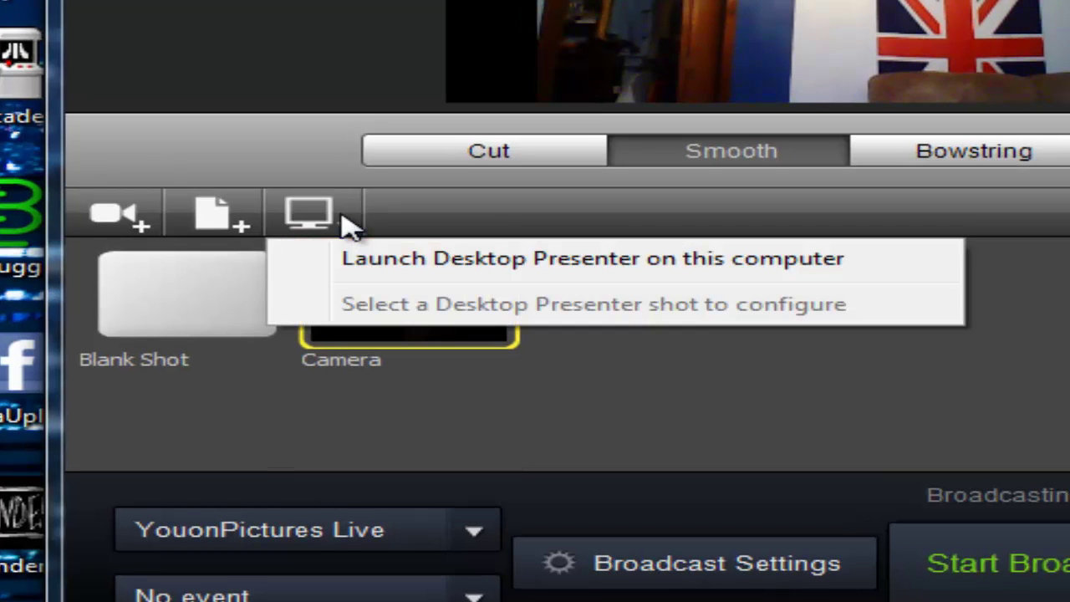
Launch Desktop Presenter on this computer and bring its window forward
left_click(722, 340)
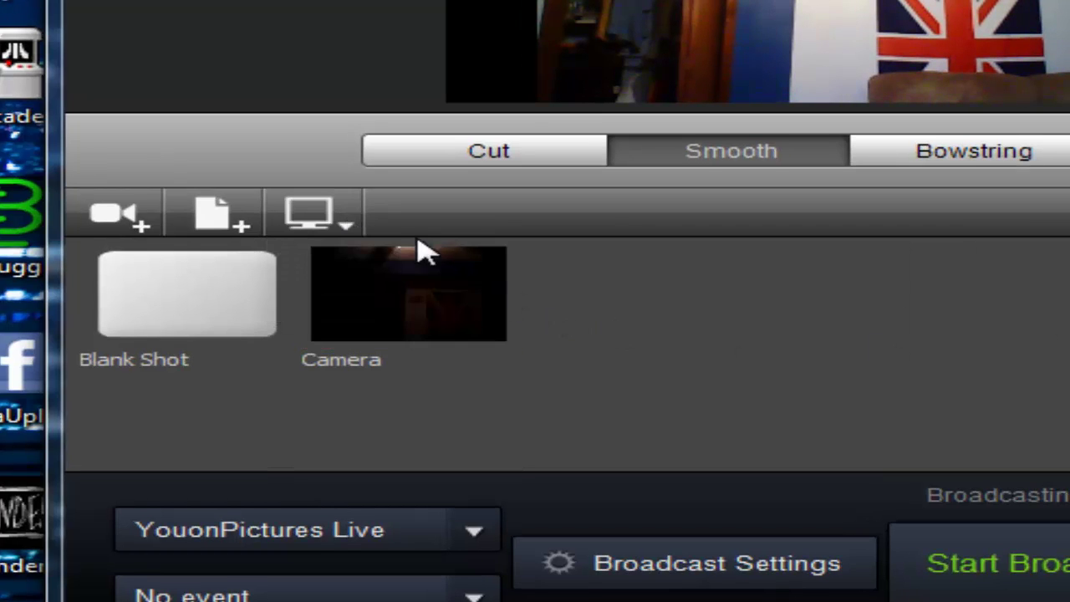
left_click(333, 232)
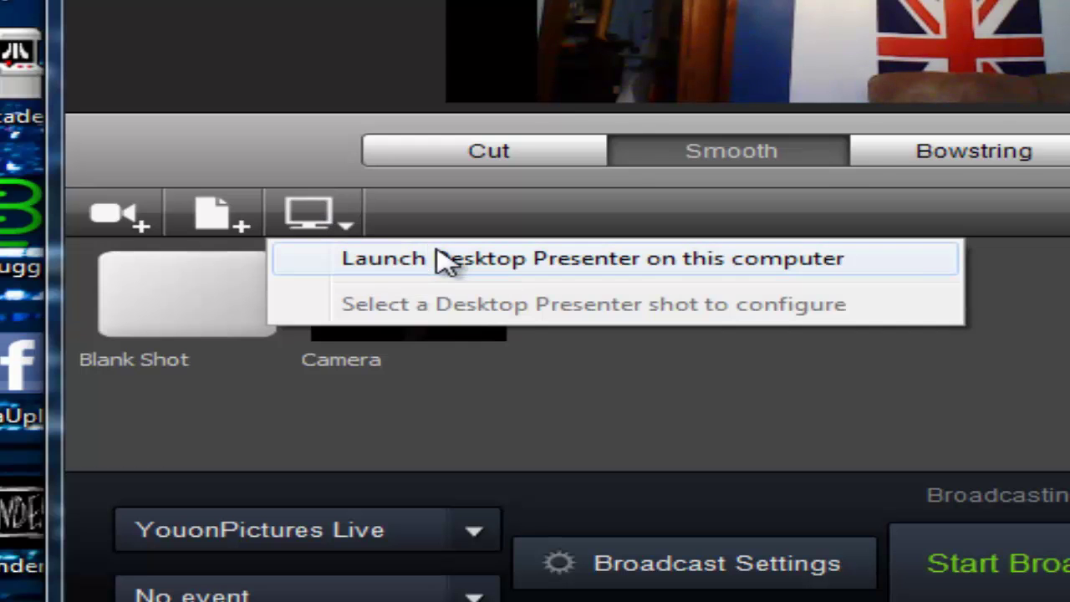
left_click(508, 266)
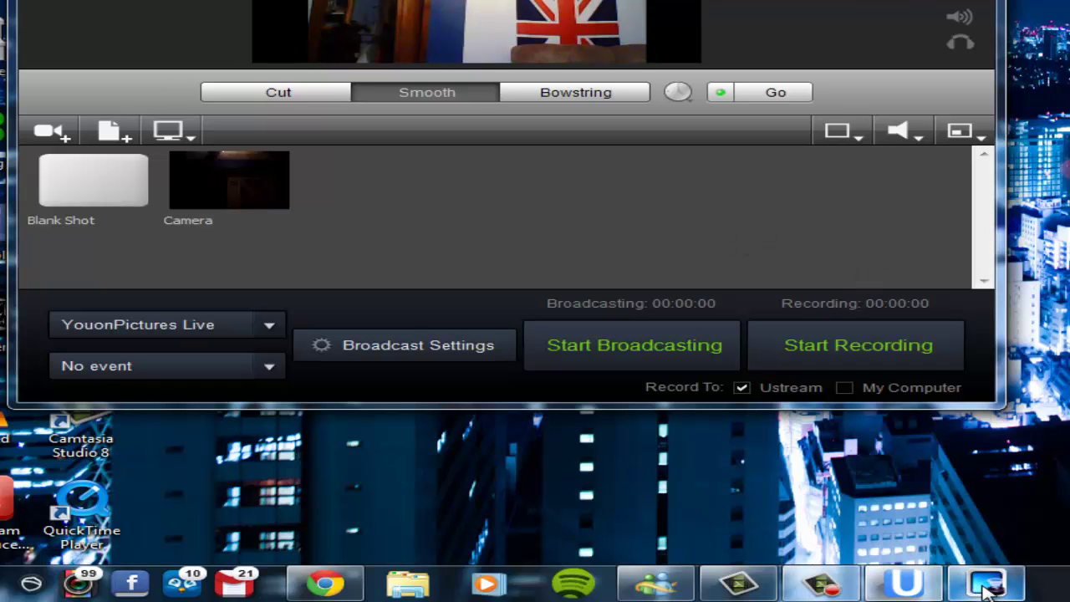
mouse_move(986, 589)
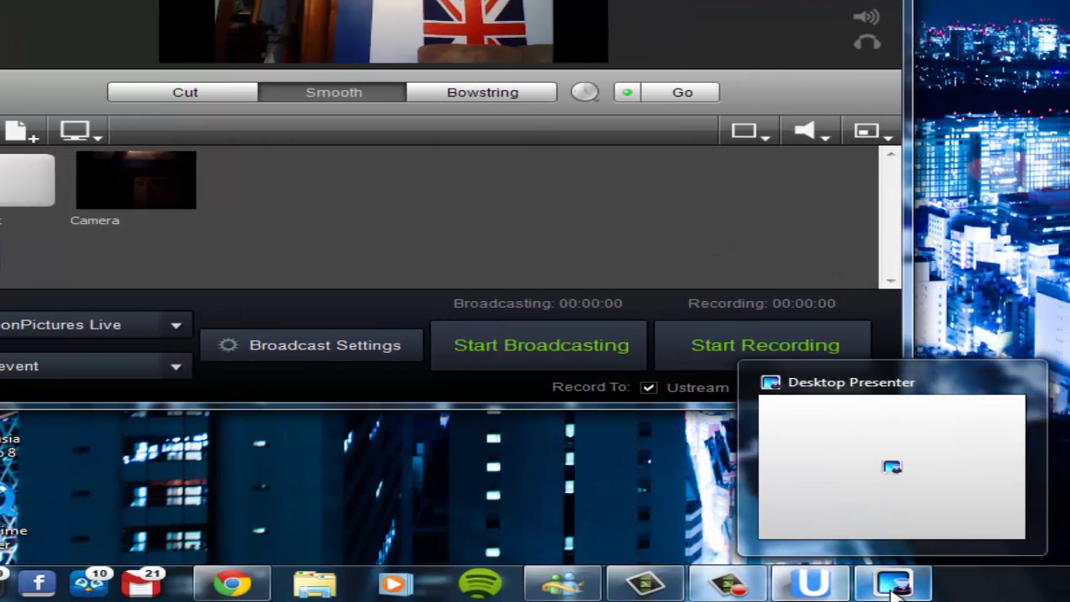
left_click(924, 586)
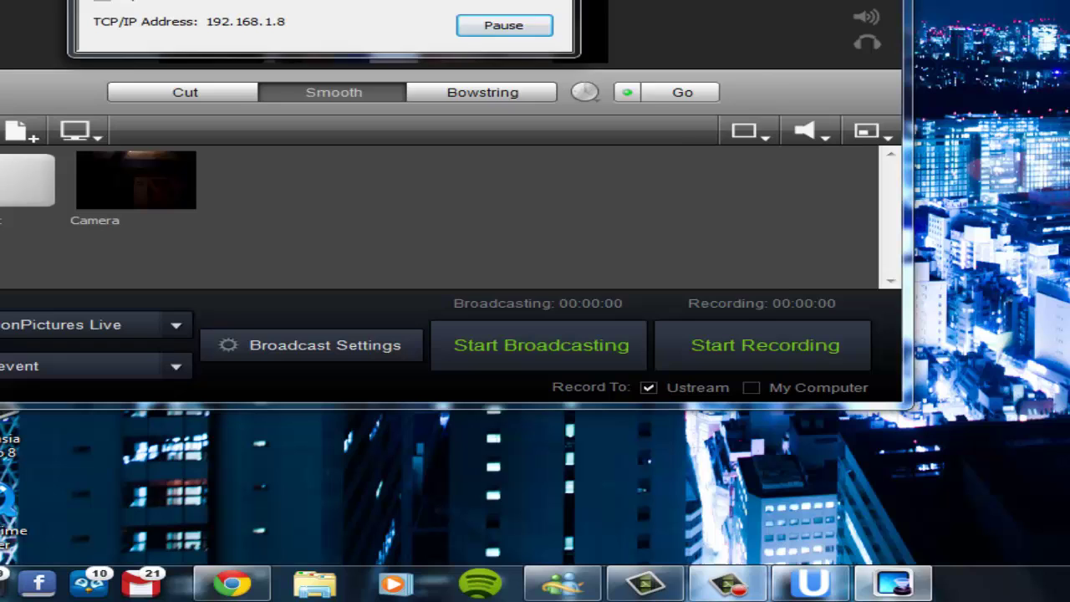
Keep Main Display as source with Full Screen selection, and move the window lower
left_click(470, 145)
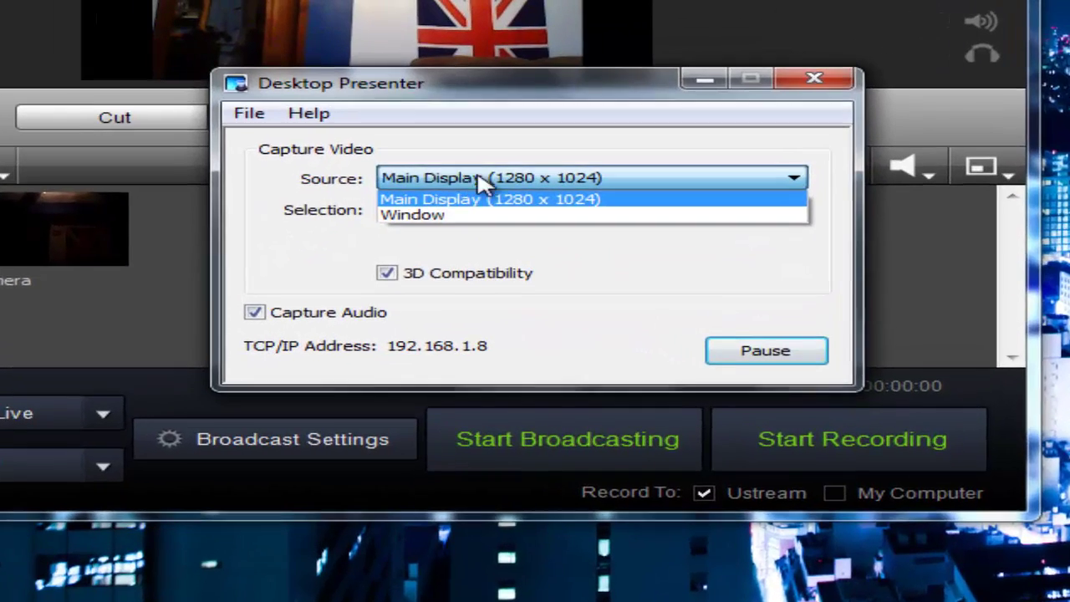
left_click(485, 182)
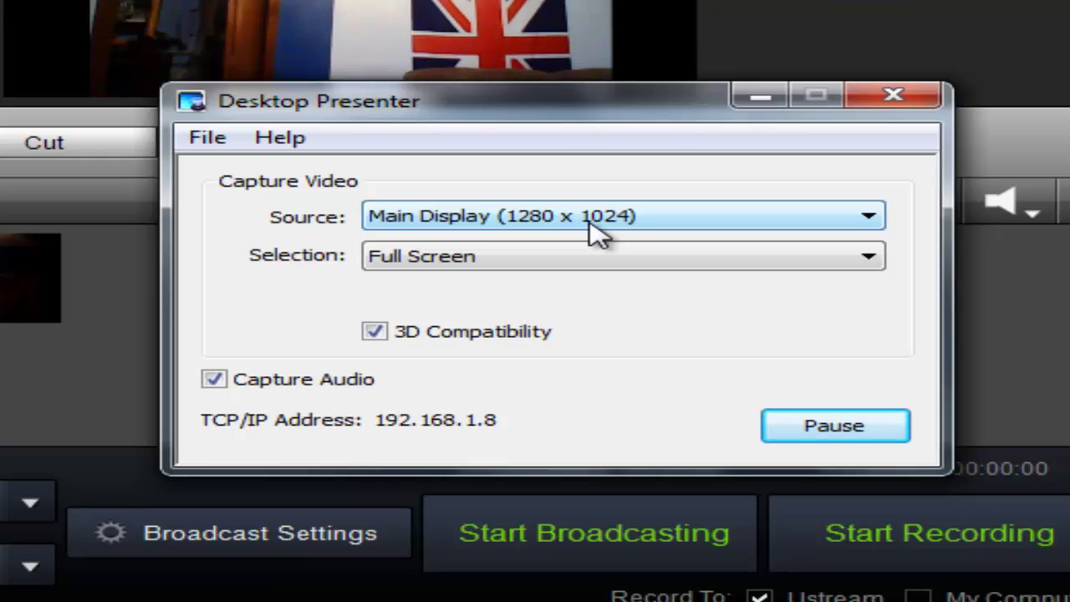
left_click(577, 264)
left_click(566, 259)
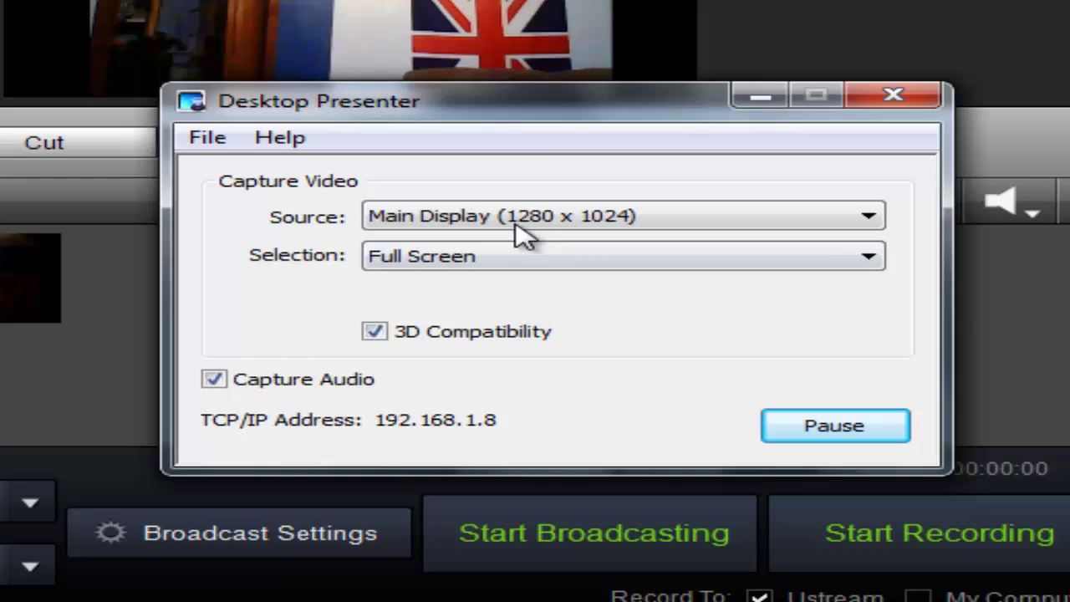
left_click_drag(552, 104, 493, 422)
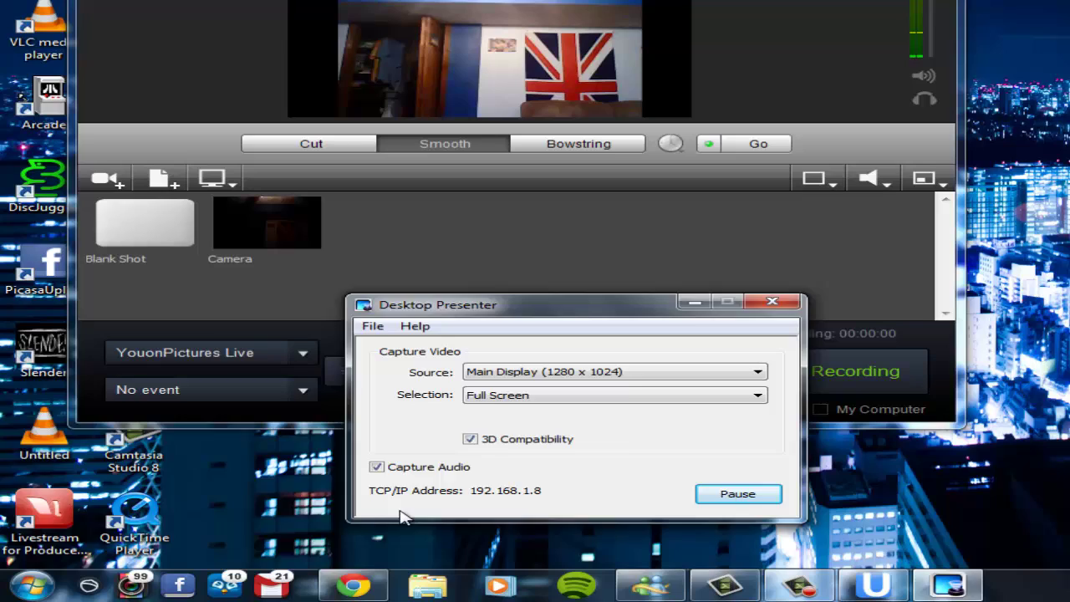
Run ipconfig in Command Prompt to read the IPv4 address 192.168.1.8
key("super+r")
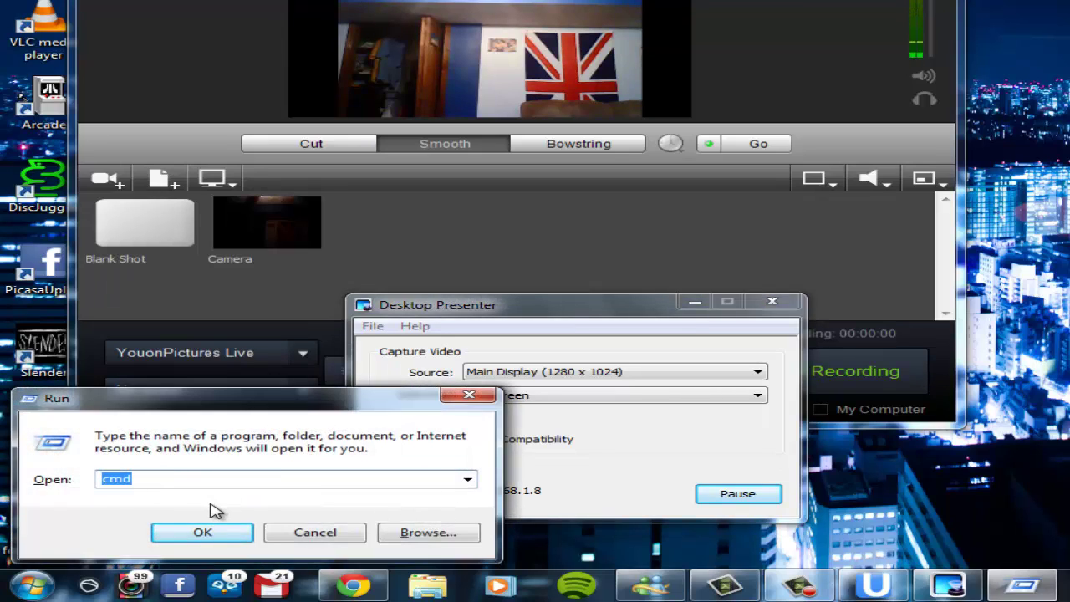
left_click(227, 532)
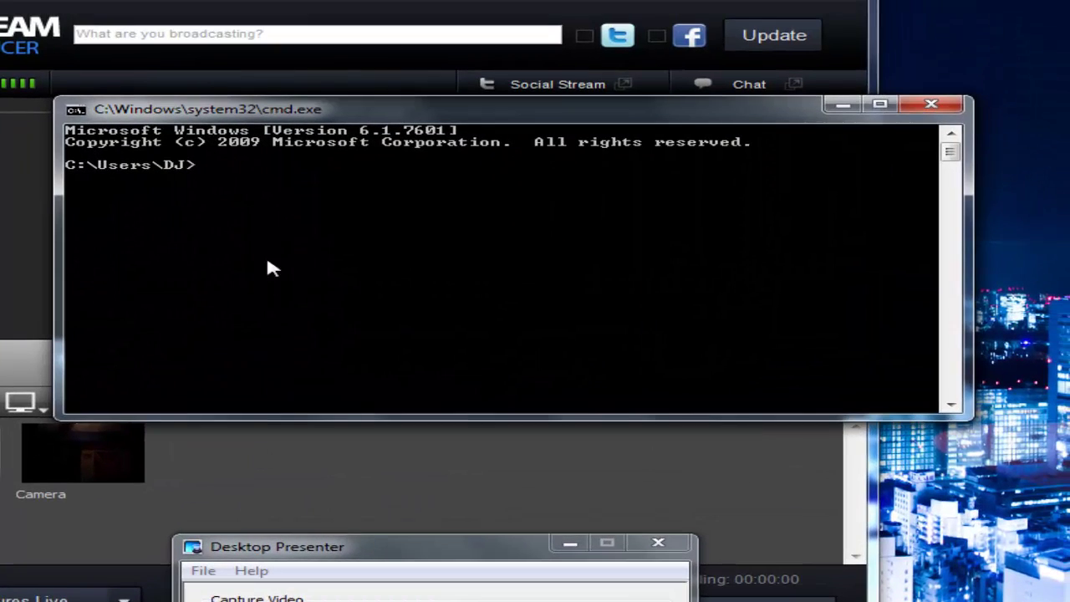
type("ipconfig")
key("Return")
scroll(262, 182, "up", 5)
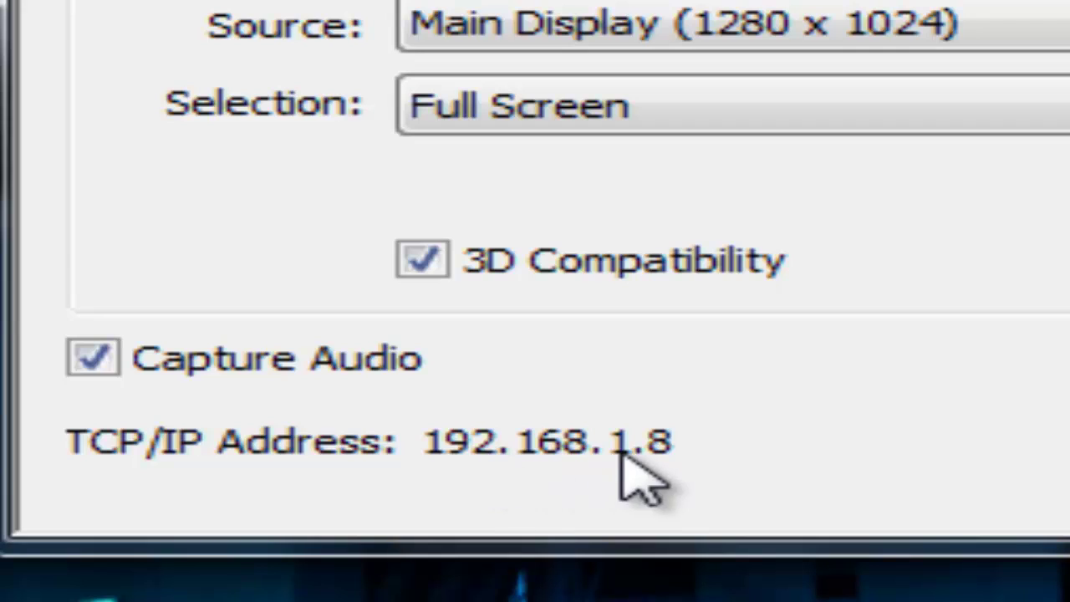
Add a Desktop Presenter shot at address 192.168.1.8, after checking it against Desktop Presenter
left_click(220, 91)
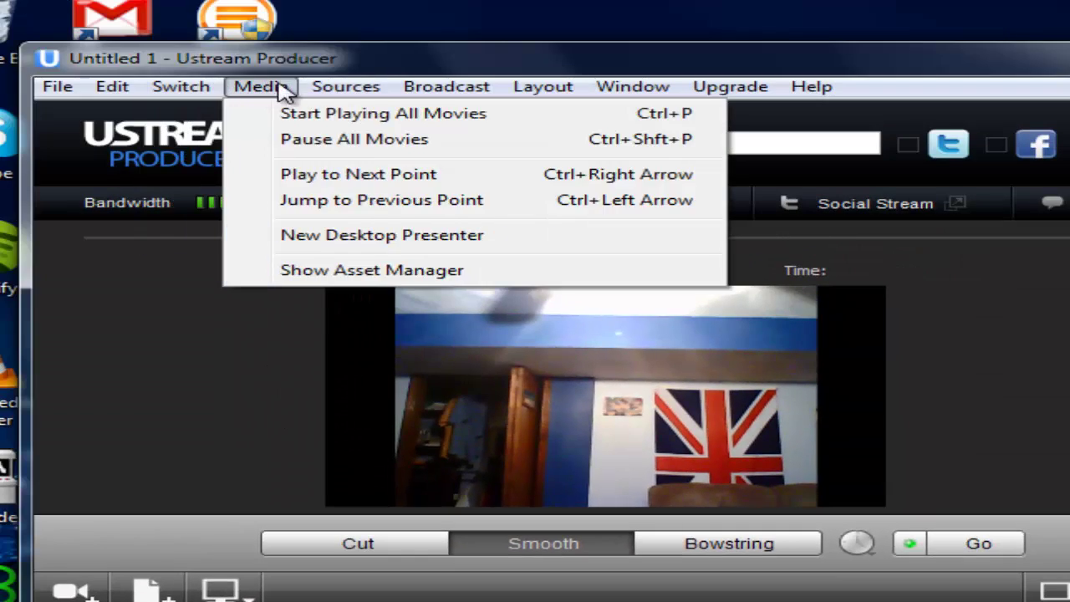
mouse_move(346, 95)
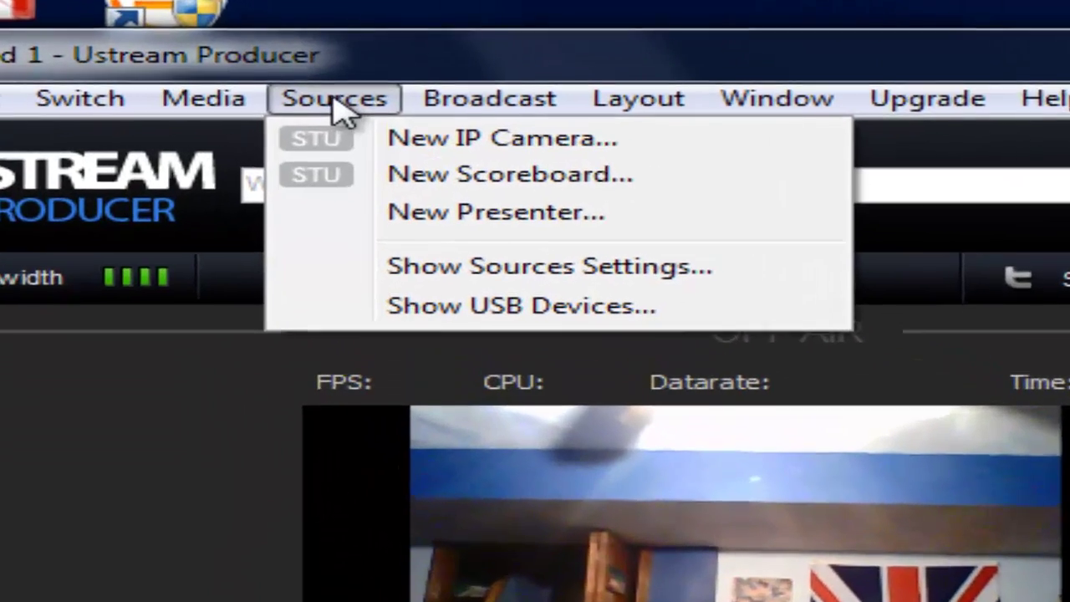
mouse_move(225, 104)
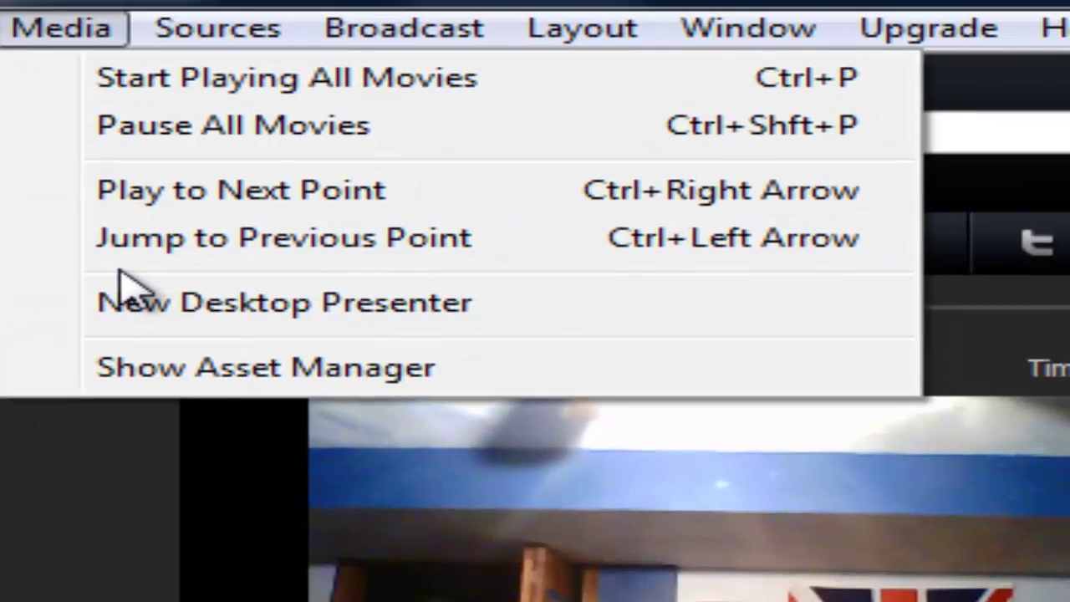
left_click(230, 389)
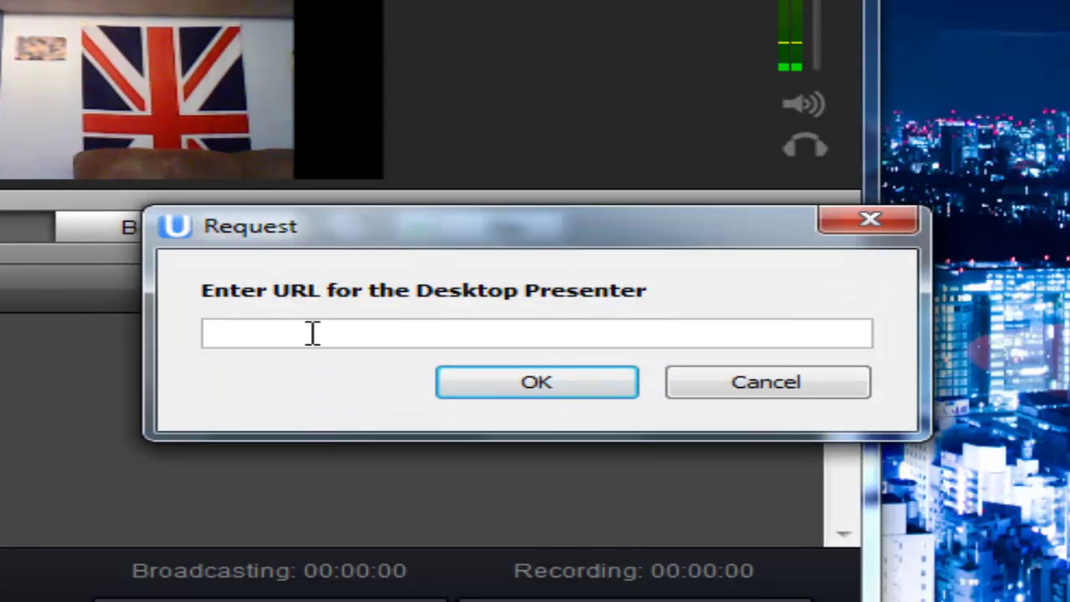
type("192,")
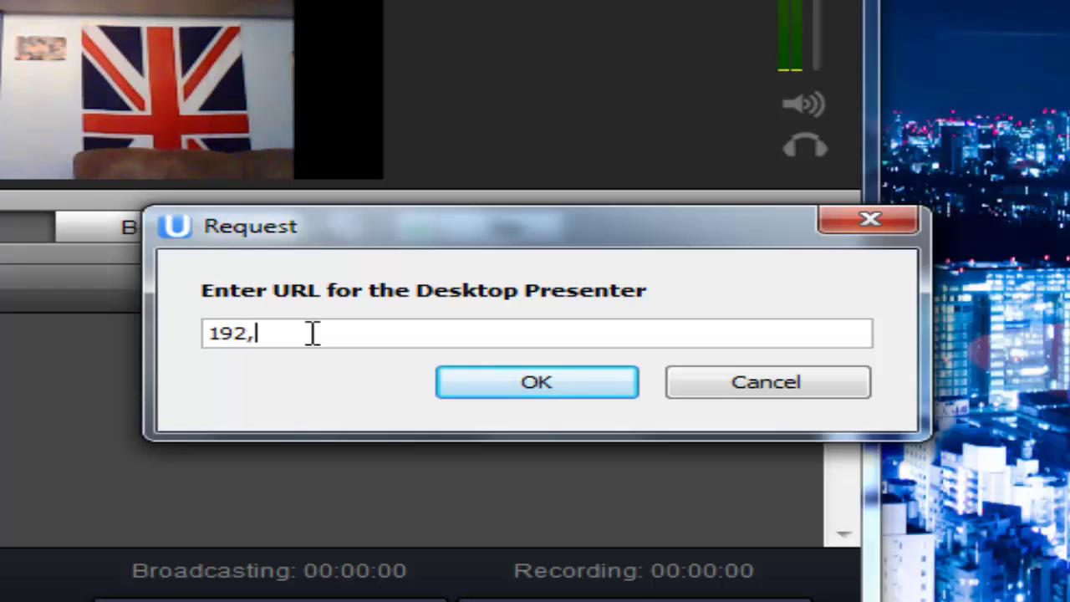
key("BackSpace")
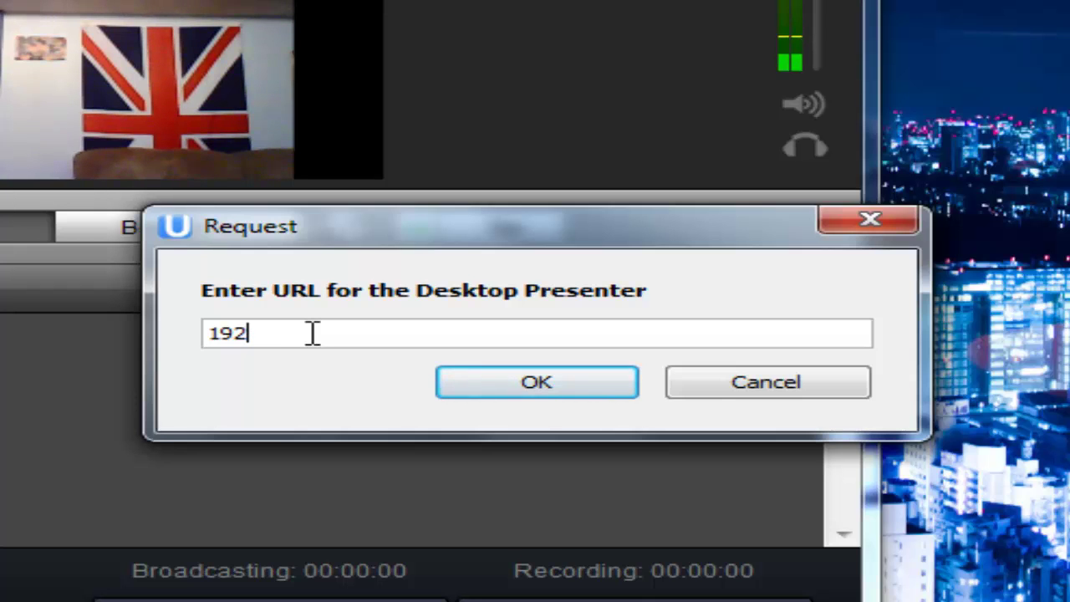
type(".168")
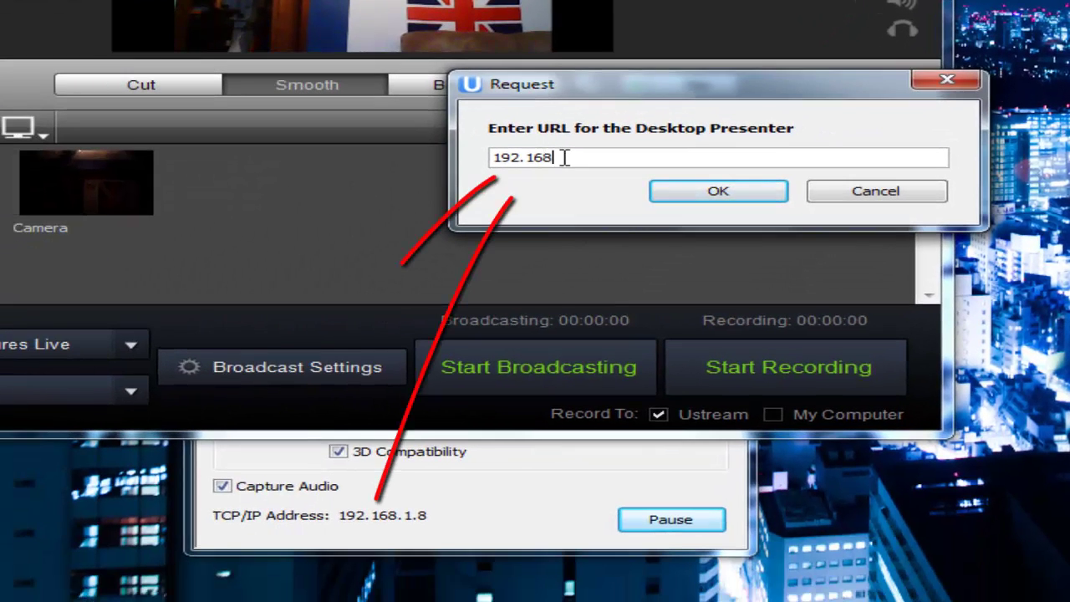
type(".")
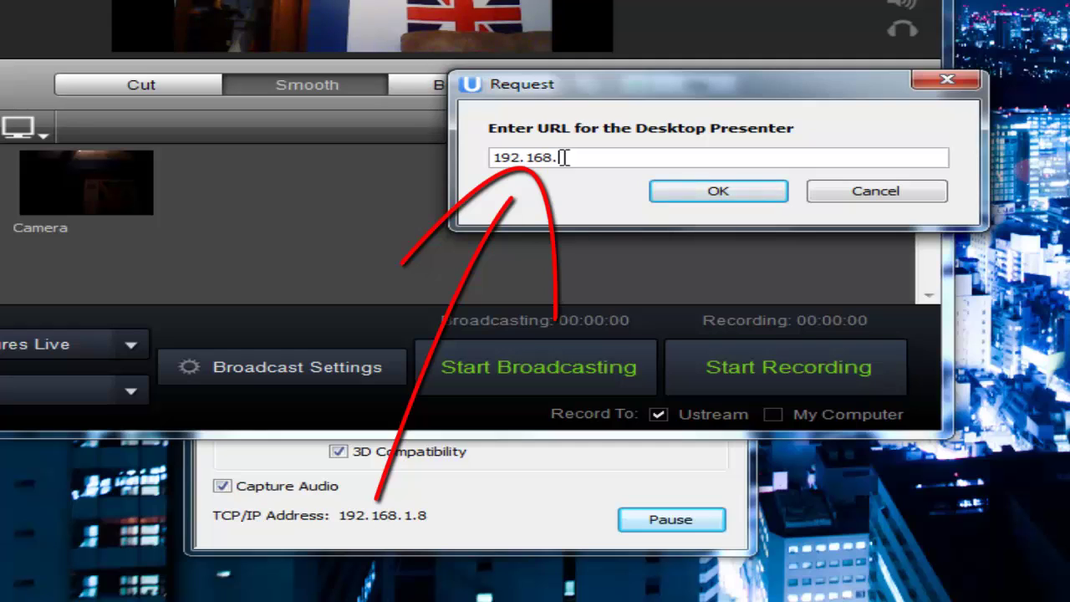
type("1.")
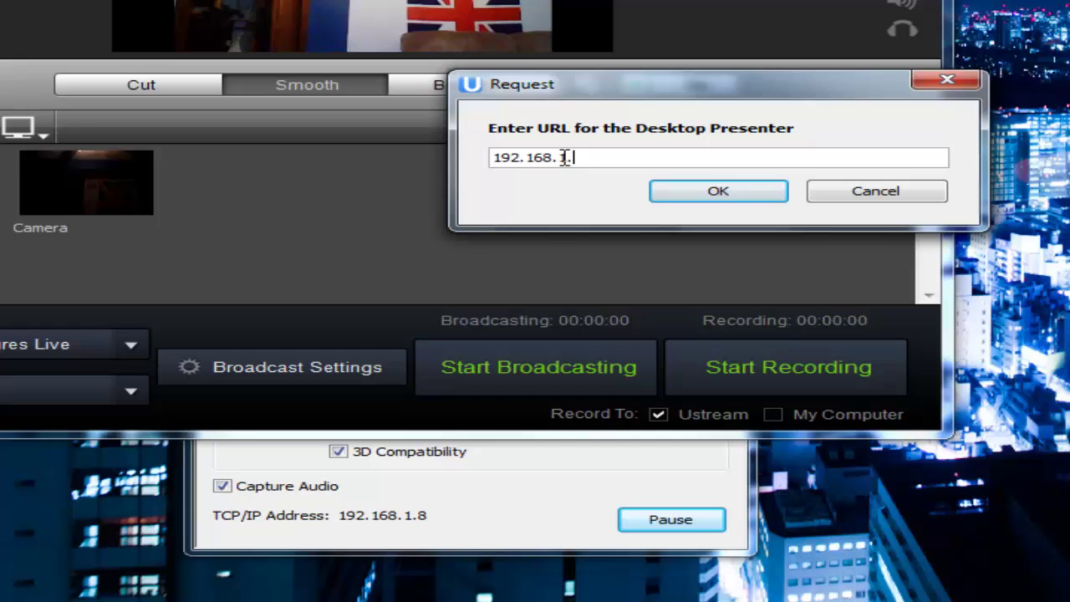
type("8")
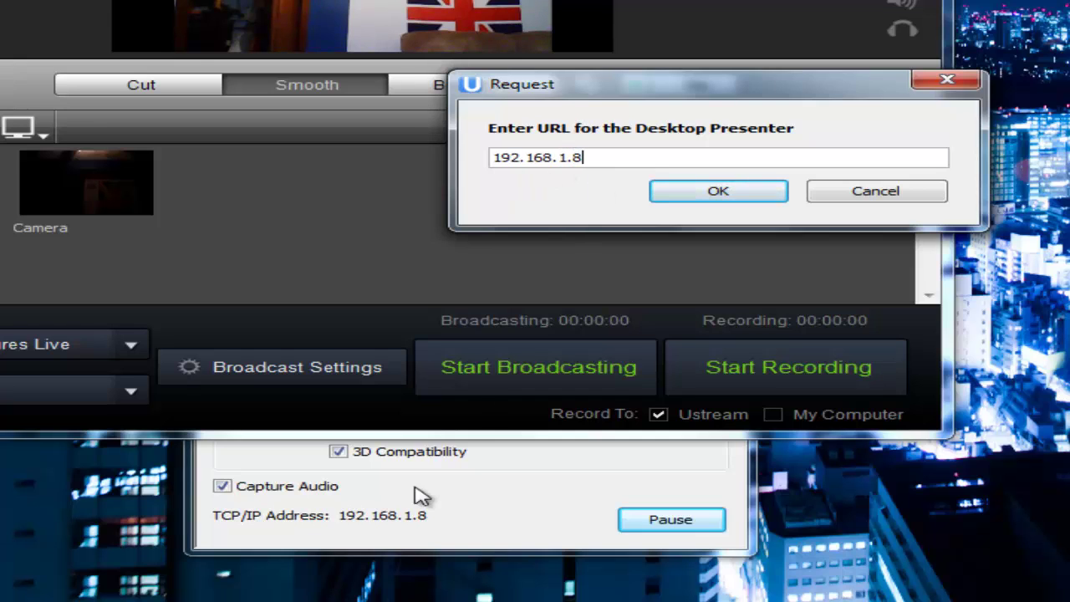
left_click(412, 527)
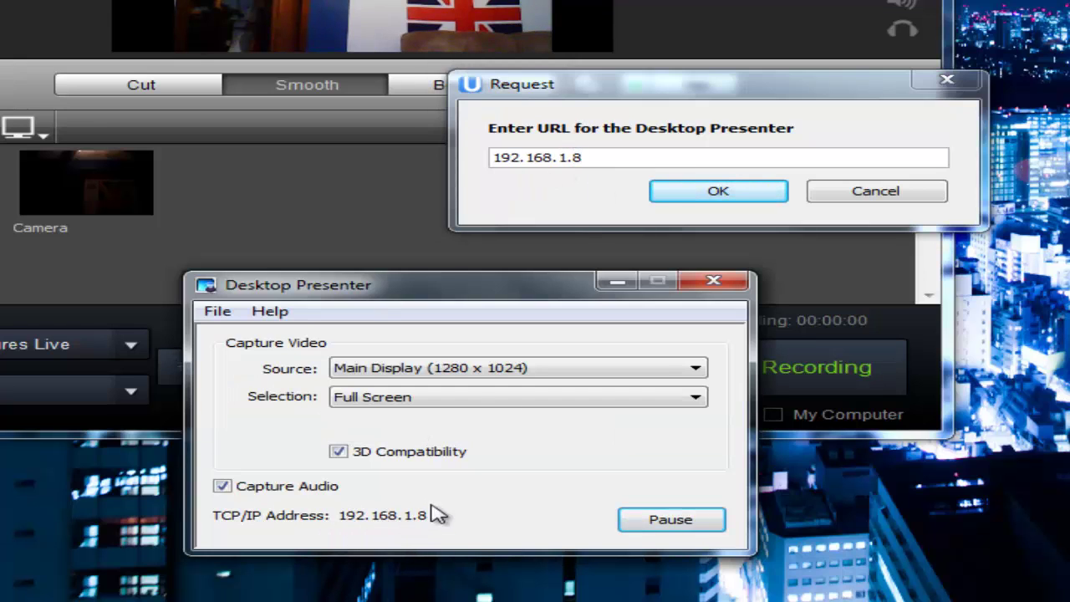
left_click(635, 193)
left_click(676, 193)
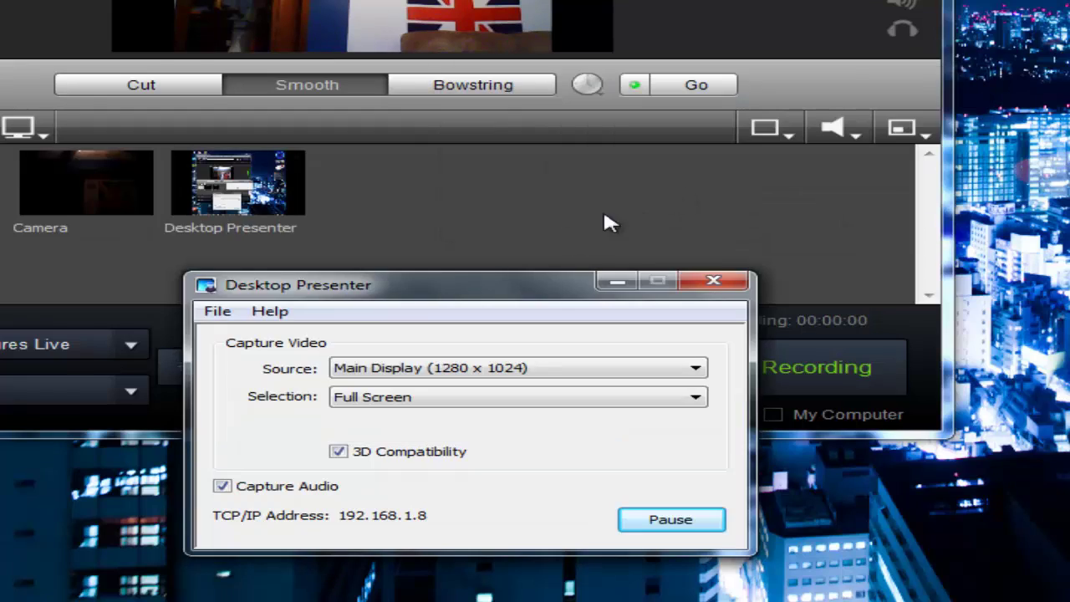
Minimize Desktop Presenter and show the Desktop Presenter shot in the preview
left_click(629, 289)
left_click(268, 196)
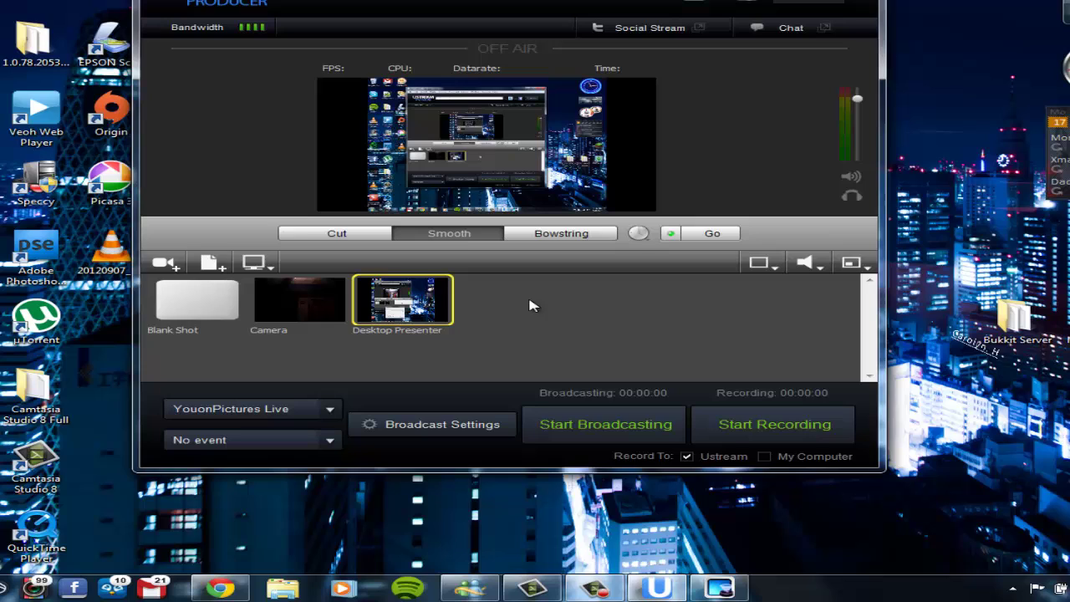
mouse_move(733, 594)
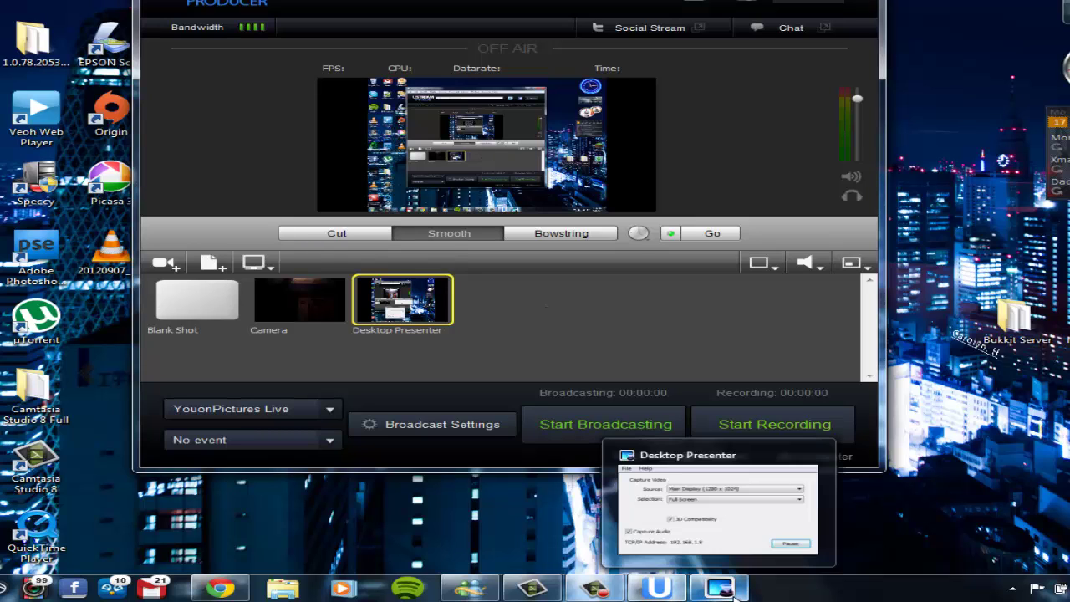
left_click(598, 294)
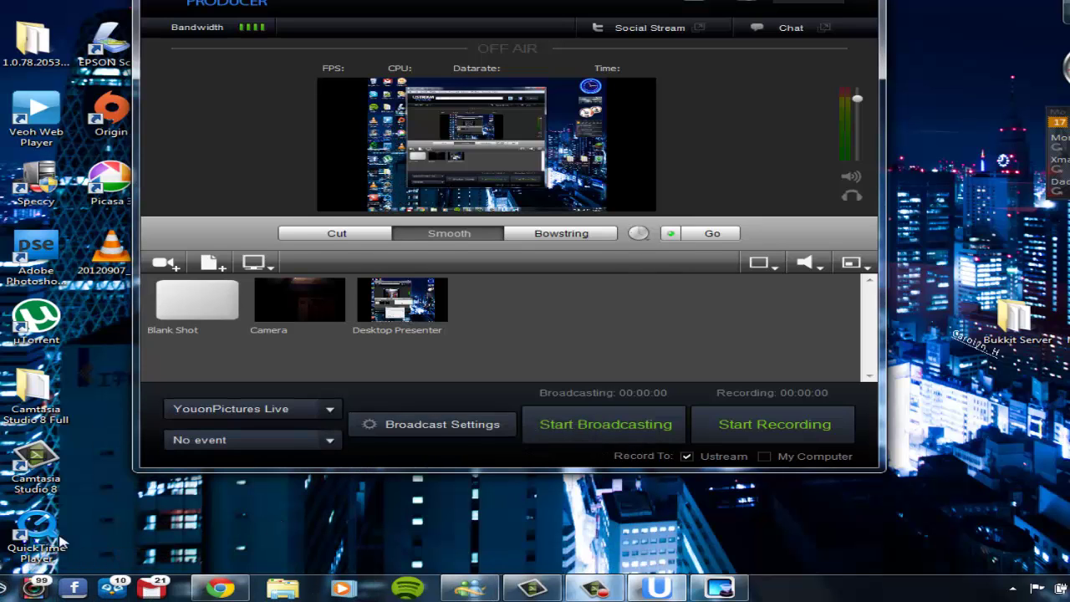
Start broadcasting the desktop shot live, not recording
left_click(7, 590)
key("Escape")
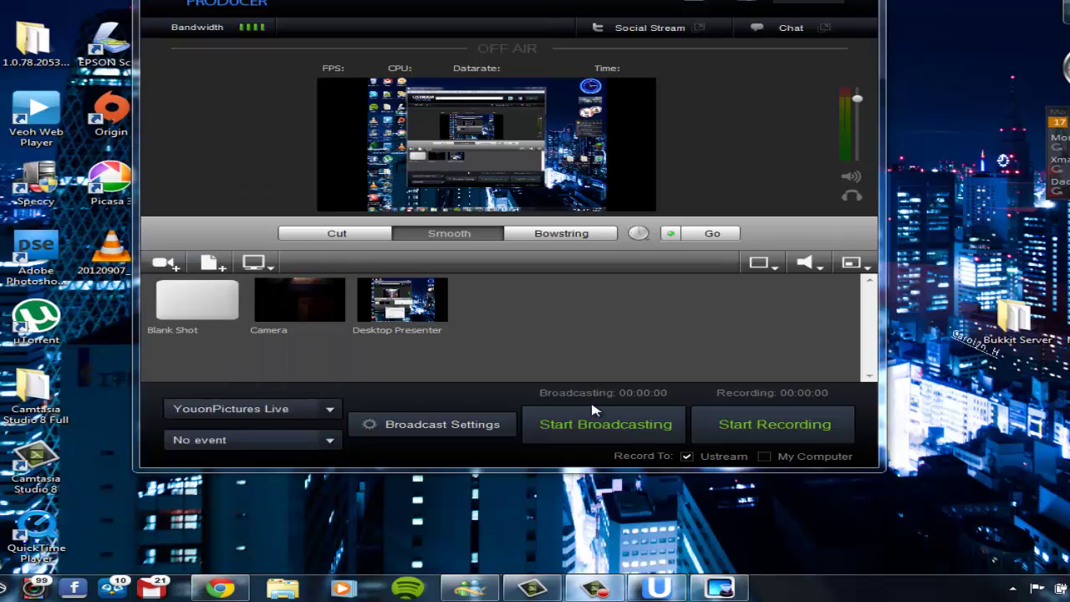
left_click(597, 422)
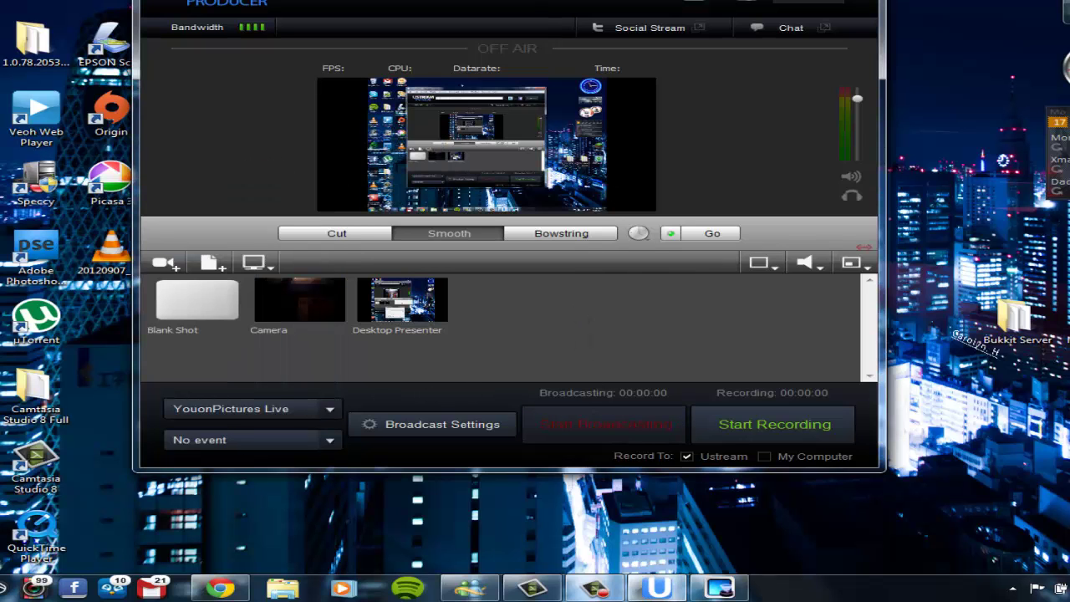
left_click_drag(472, 33, 436, 36)
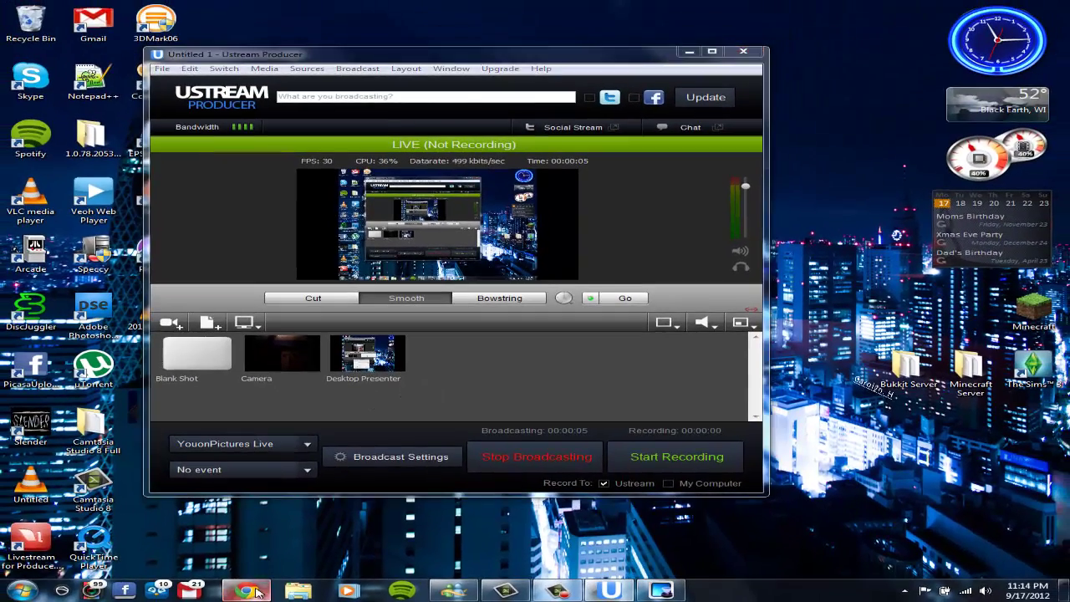
left_click(246, 591)
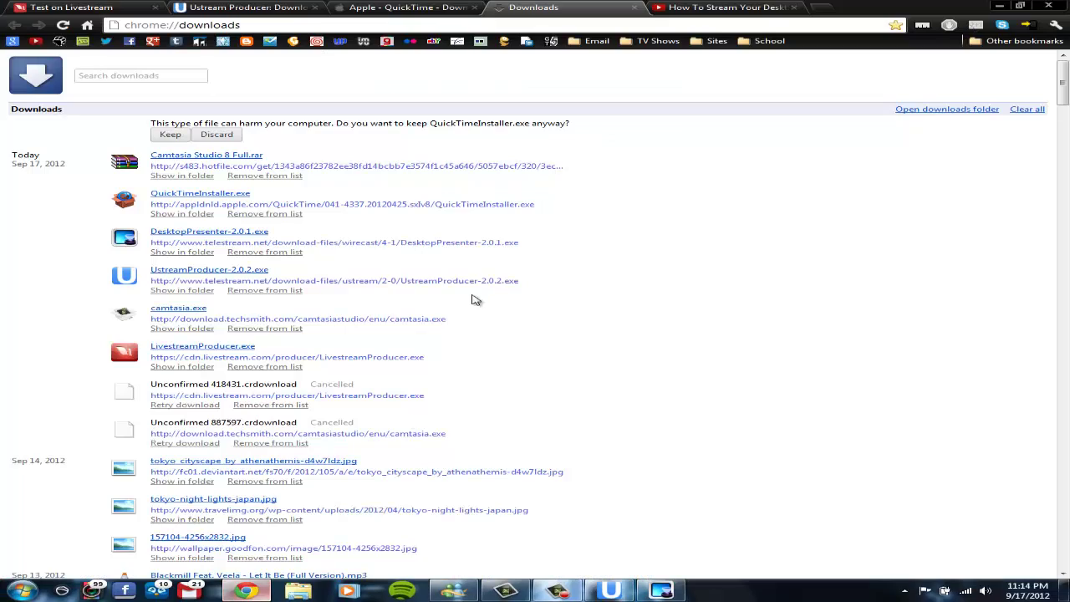
scroll(489, 306, "down", 1)
scroll(489, 306, "up", 1)
scroll(549, 334, "down", 10)
scroll(549, 333, "up", 10)
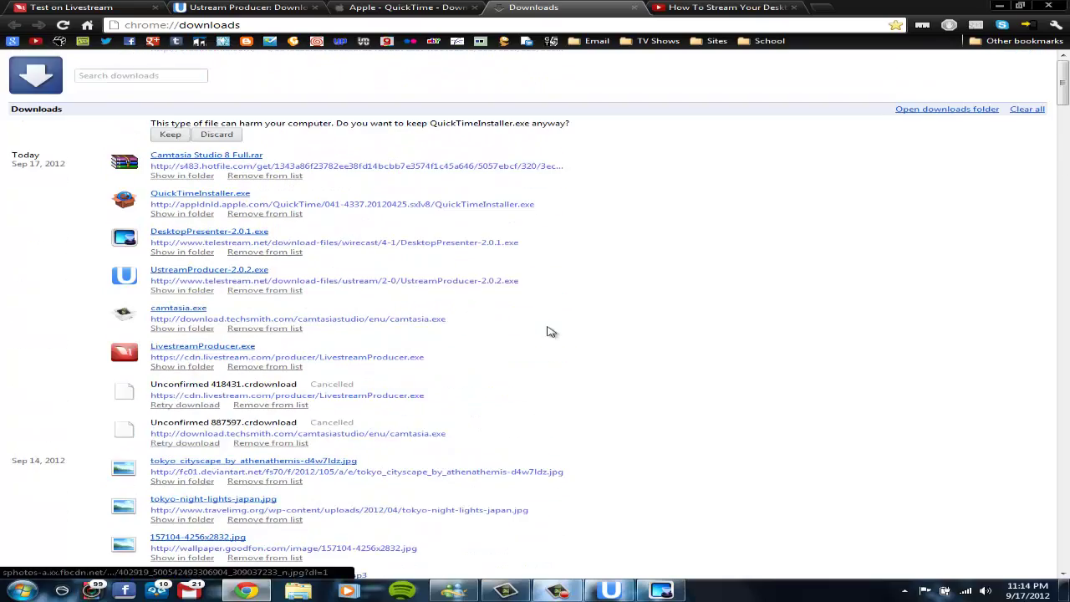
left_click(999, 6)
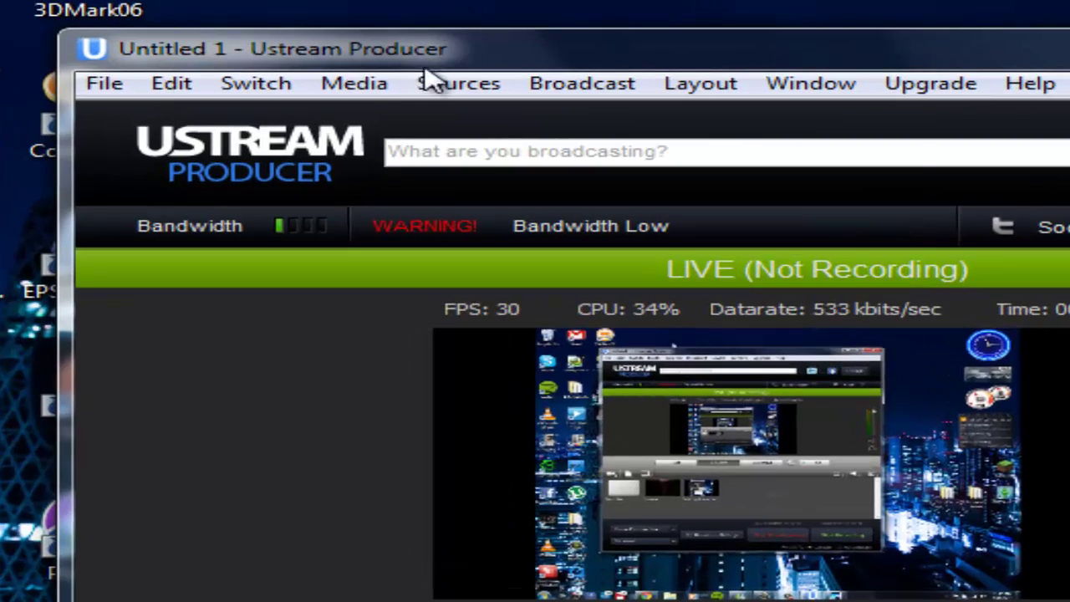
left_click(333, 80)
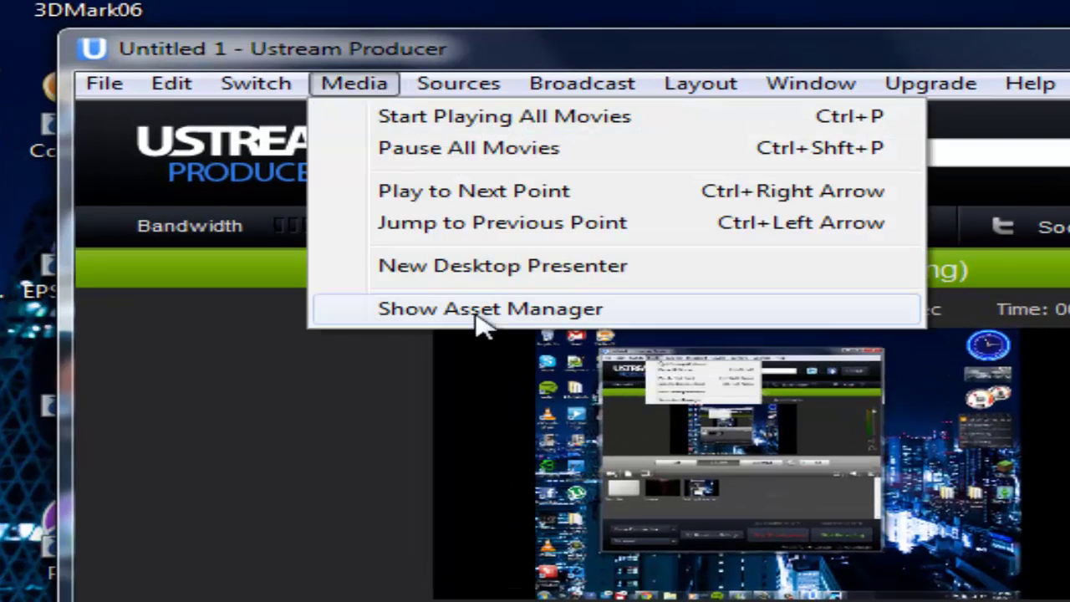
left_click(352, 83)
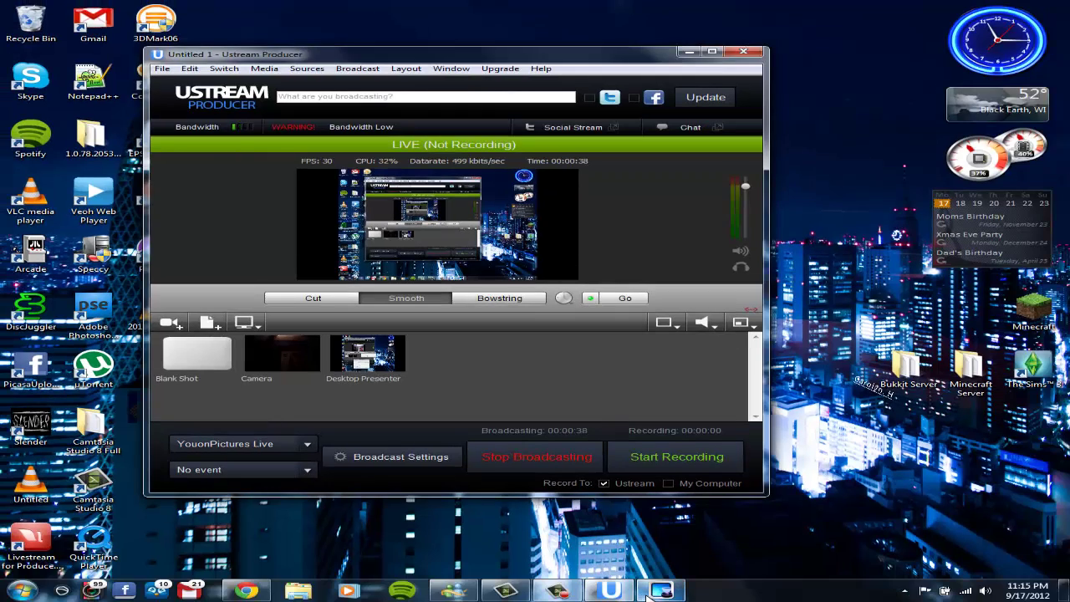
mouse_move(649, 593)
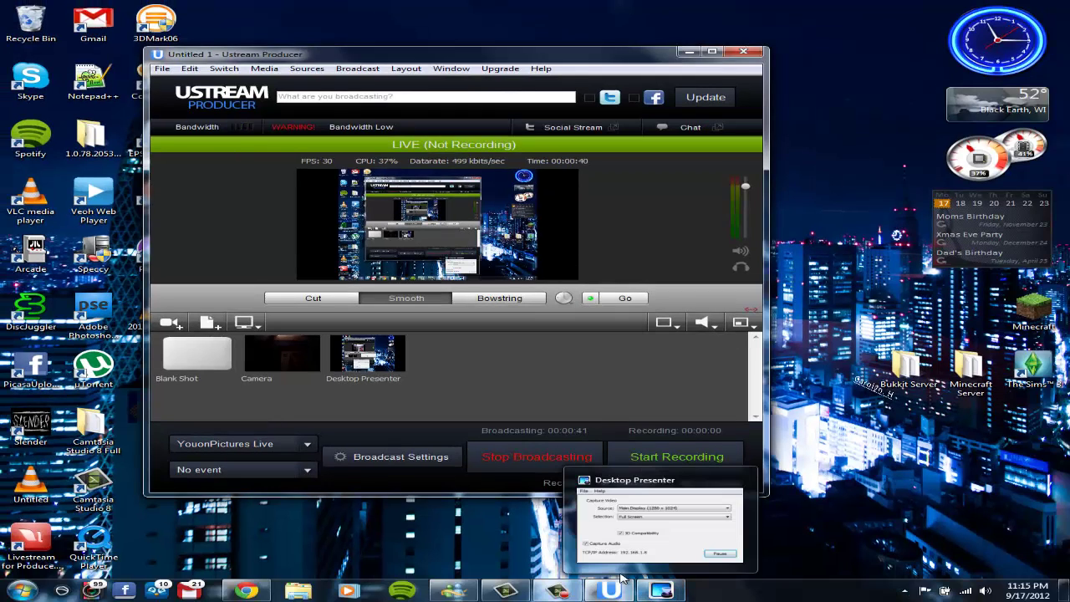
left_click(278, 71)
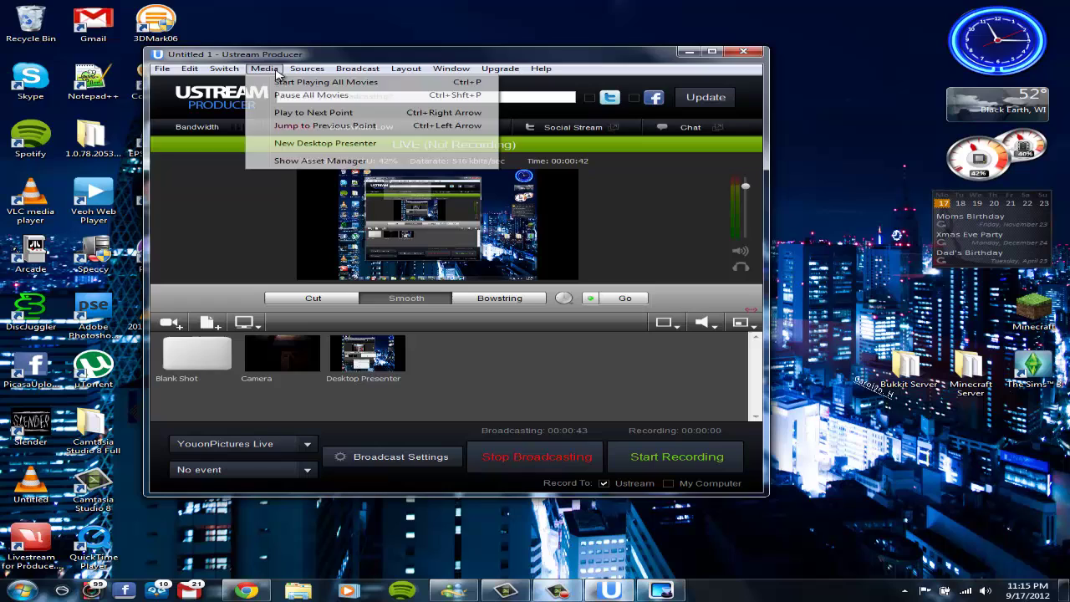
left_click(276, 72)
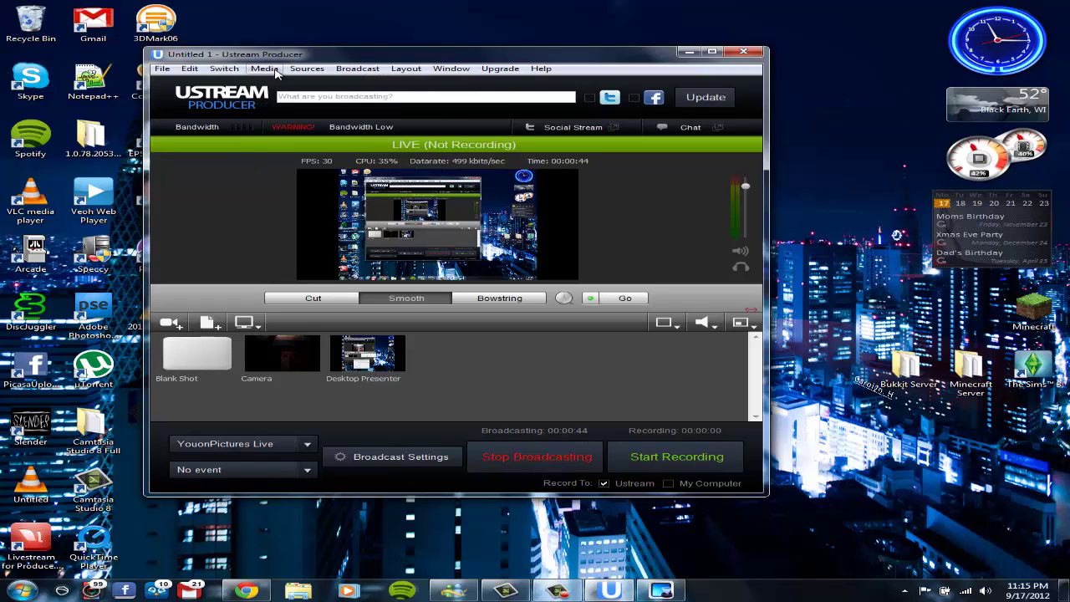